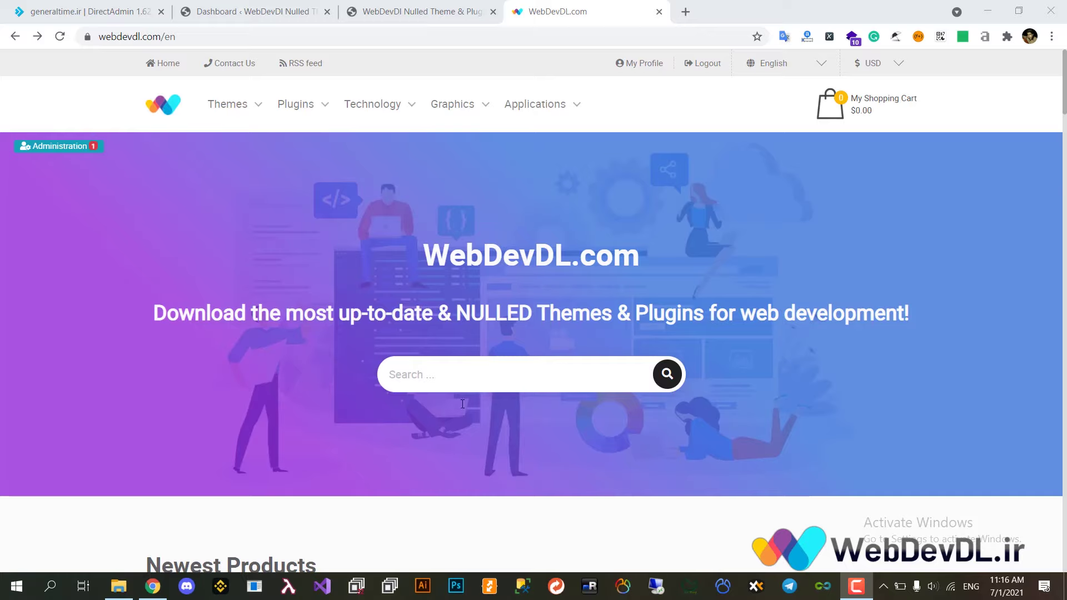
Search the WebDevDL site for "RESIDENCE"
{"action": "left_click", "coordinate": [959, 544]}
{"action": "left_click", "coordinate": [543, 379]}
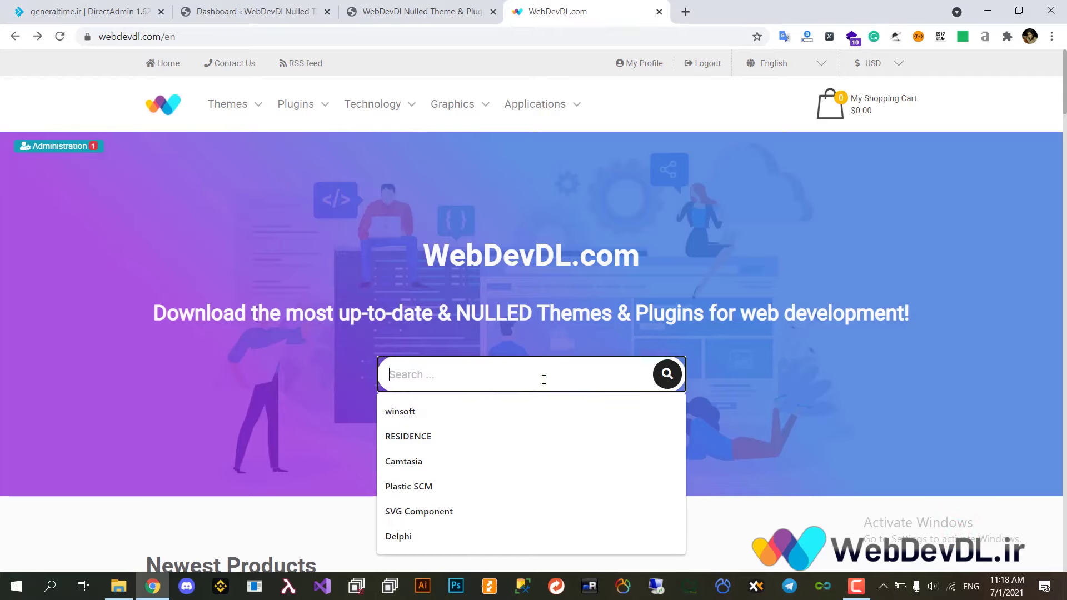
{"action": "key", "text": "Down"}
{"action": "key", "text": "Down"}
{"action": "key", "text": "Return"}
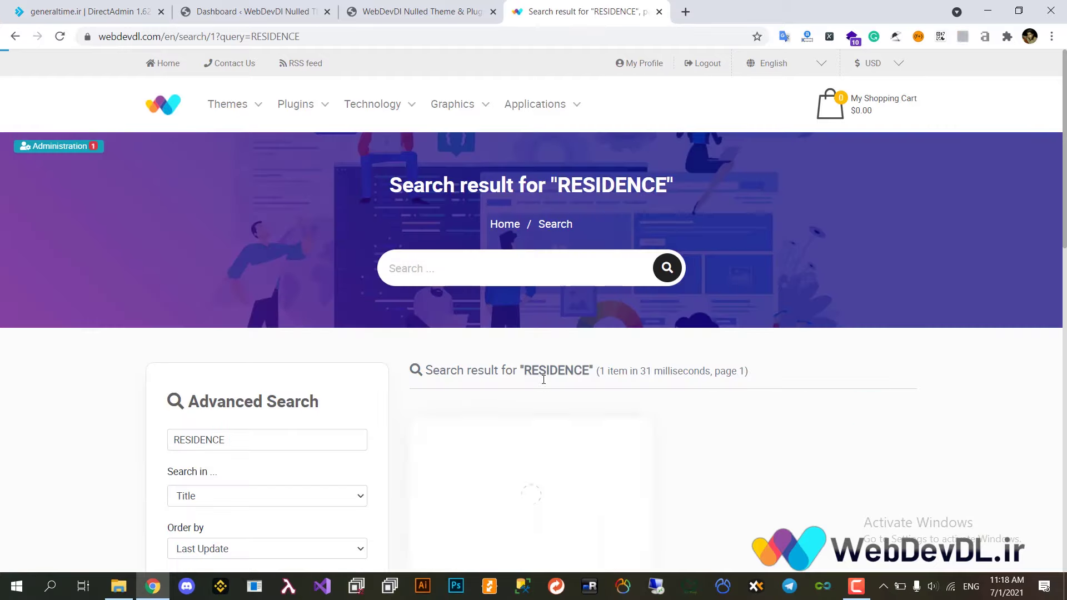
Open the Residence real estate WordPress theme's product page and go to its downloadable files list
{"action": "scroll", "coordinate": [454, 378], "scroll_direction": "down", "scroll_amount": 3}
{"action": "left_click", "coordinate": [455, 378]}
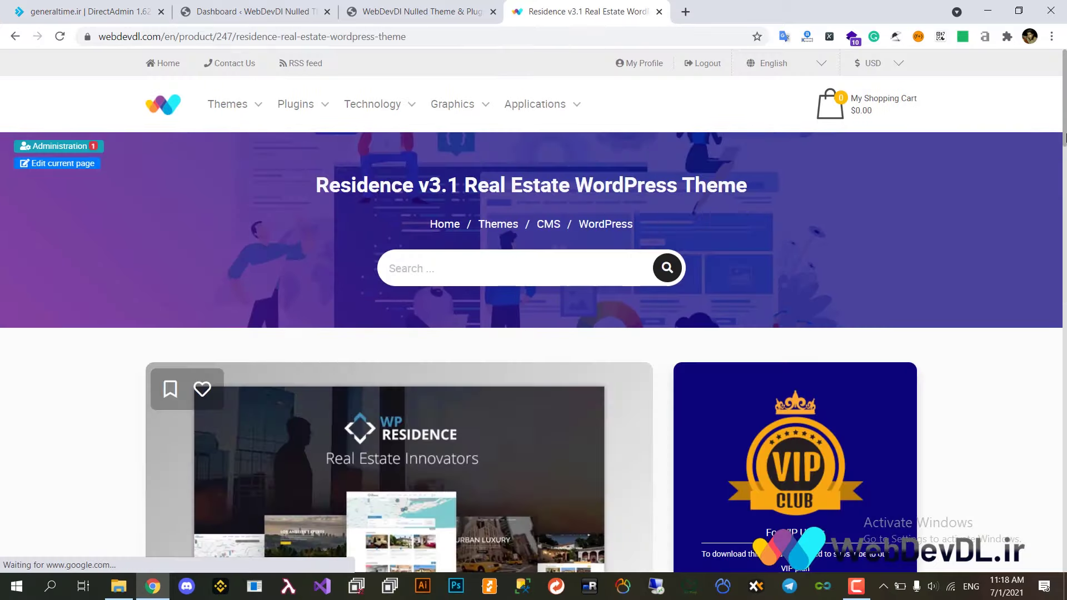
{"action": "left_click_drag", "start_coordinate": [1056, 142], "coordinate": [1053, 416]}
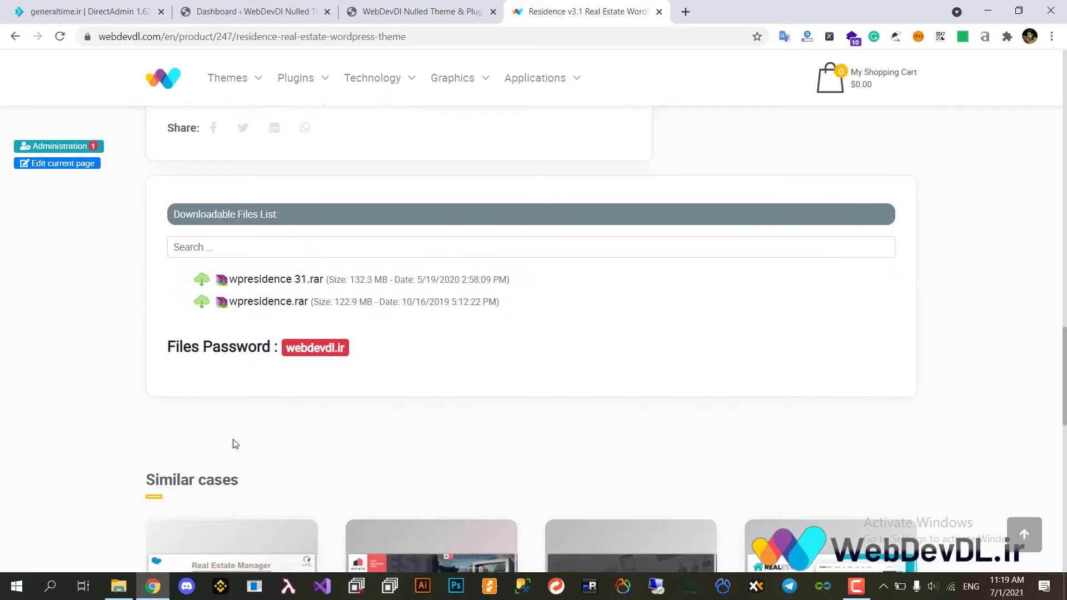
Switch to File Explorer and open the WDD folder on the Desktop
{"action": "left_click", "coordinate": [119, 587]}
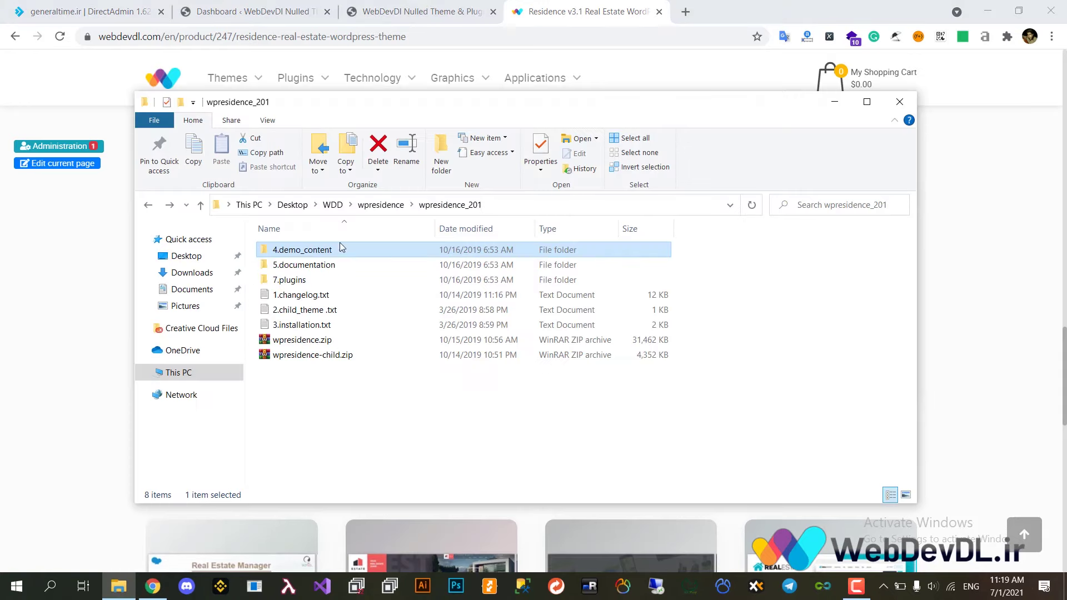
{"action": "left_click", "coordinate": [332, 205]}
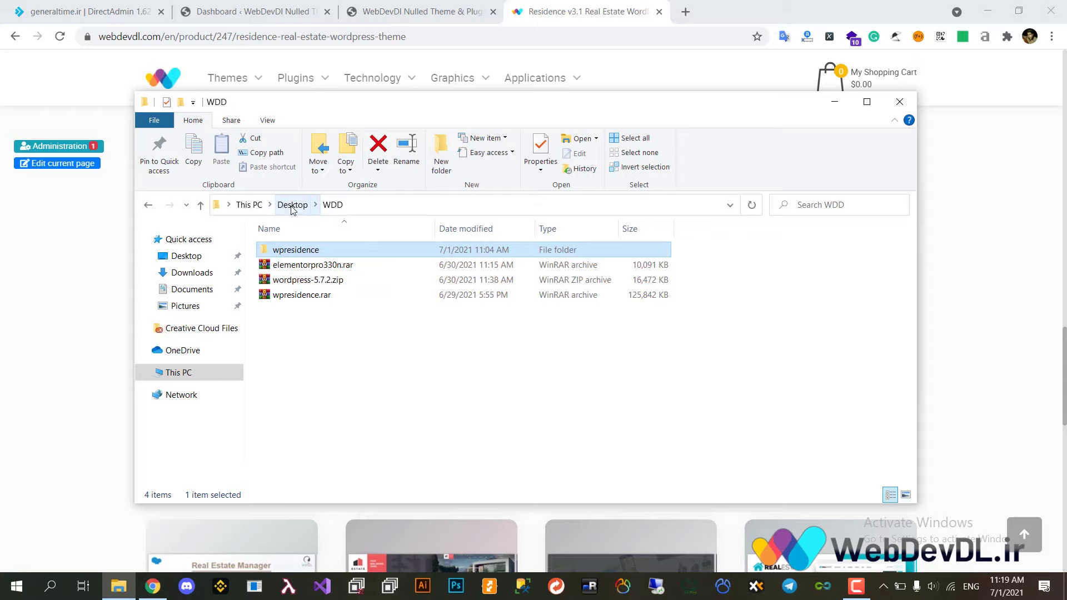
{"action": "left_click", "coordinate": [291, 205]}
{"action": "double_click", "coordinate": [289, 271]}
Extract the wpresidence.rar archive inside the WDD folder
{"action": "left_click", "coordinate": [286, 282]}
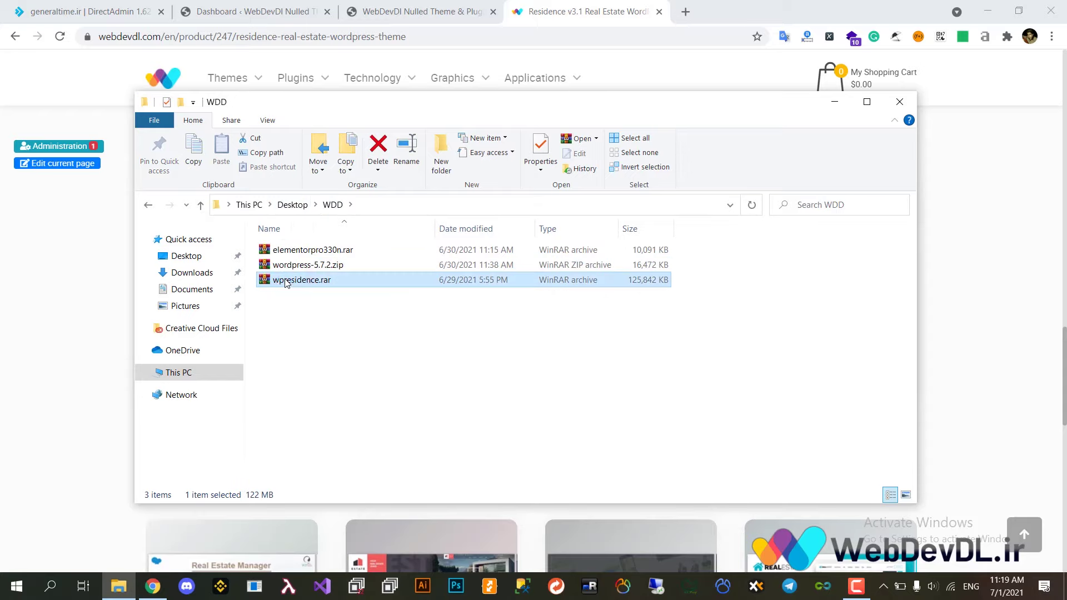
{"action": "right_click", "coordinate": [286, 282]}
{"action": "left_click", "coordinate": [295, 279]}
{"action": "left_click", "coordinate": [281, 297]}
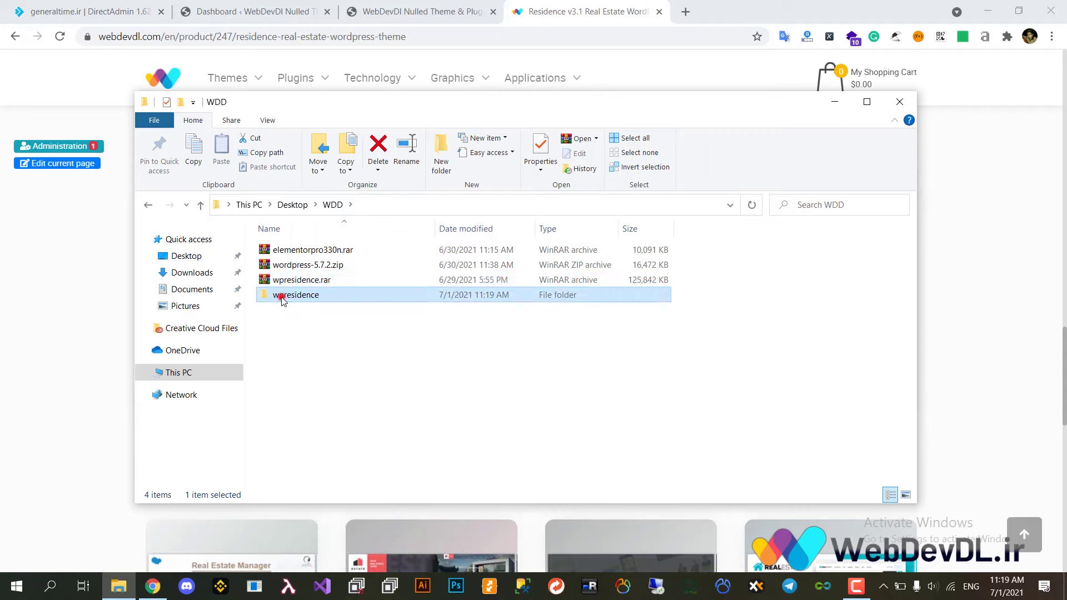
Open the extracted wpresidence folder and its wpresidence_201 subfolder to view the theme package's contents
{"action": "double_click", "coordinate": [282, 296]}
{"action": "double_click", "coordinate": [278, 250]}
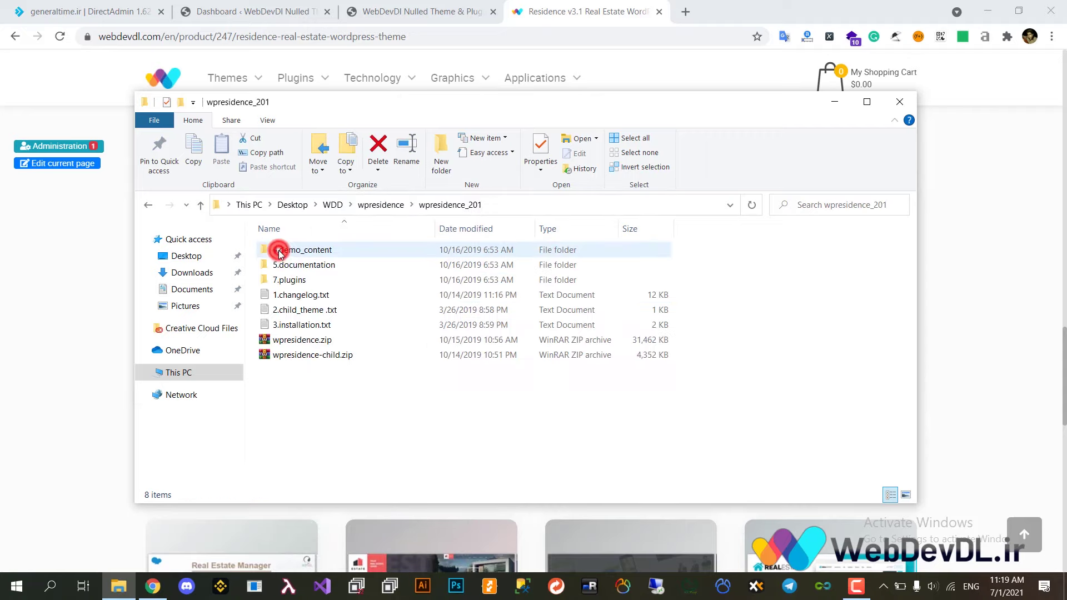
{"action": "left_click", "coordinate": [304, 398]}
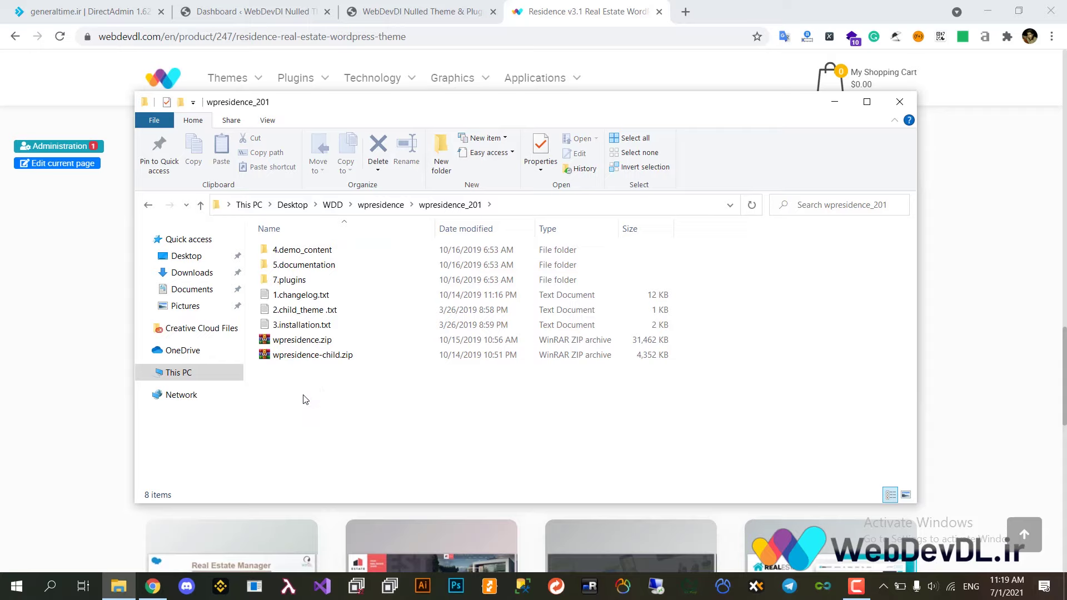
{"action": "left_click", "coordinate": [336, 369]}
Switch to the DirectAdmin file manager in the browser and open the themes folder under public_html/wp-content
{"action": "left_click", "coordinate": [112, 13]}
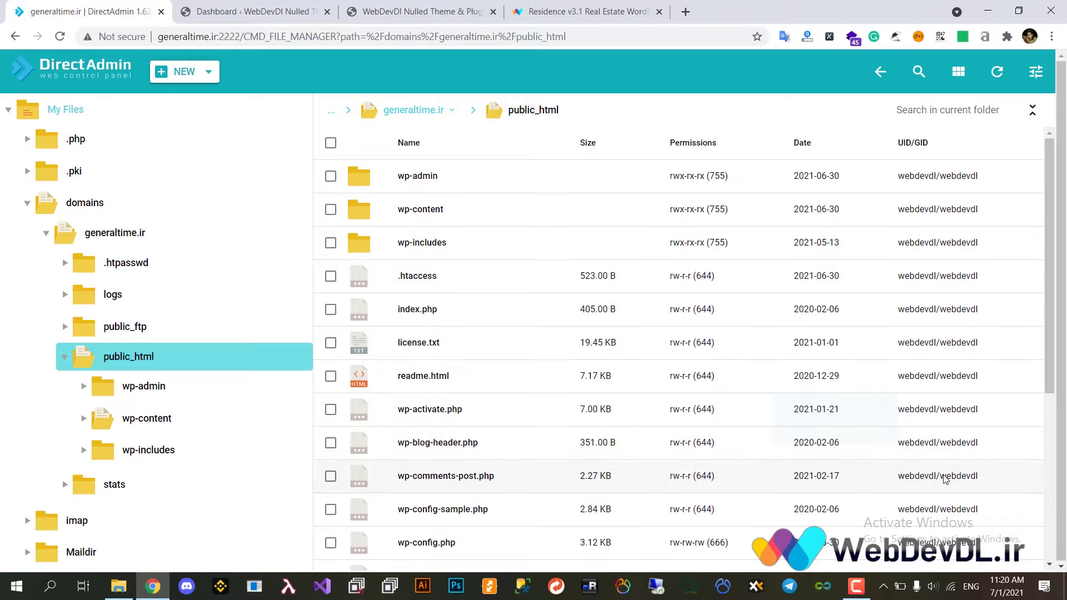
{"action": "key", "text": "F10"}
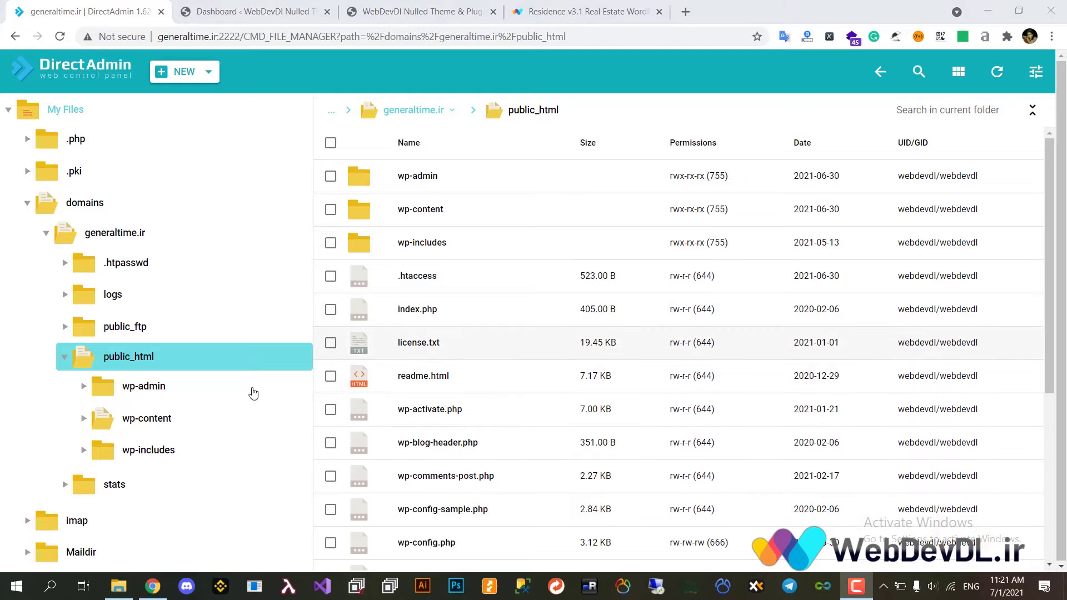
{"action": "left_click", "coordinate": [127, 424]}
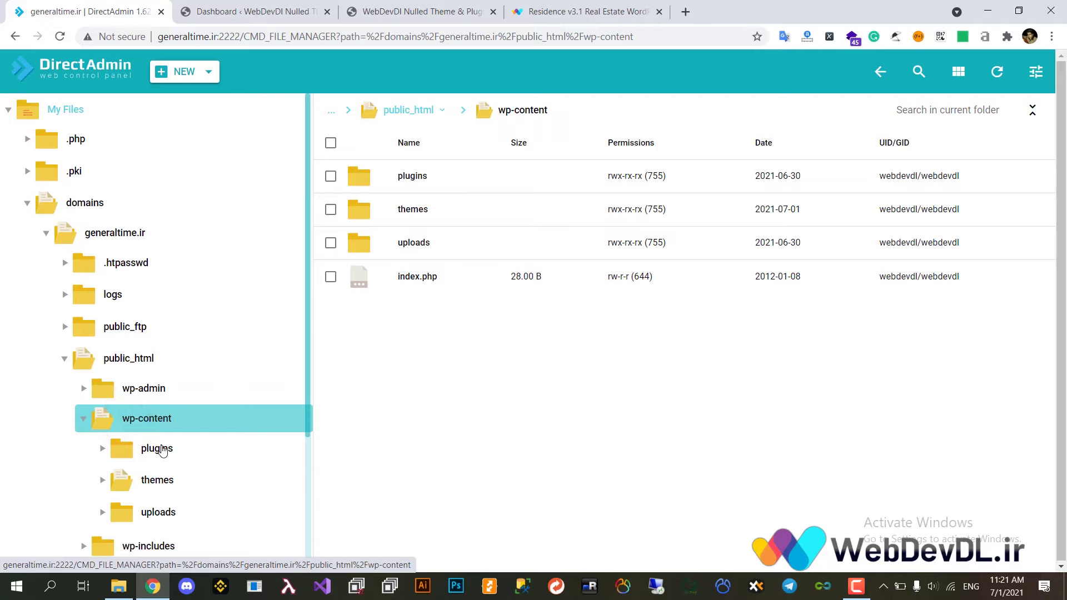
{"action": "left_click", "coordinate": [148, 485]}
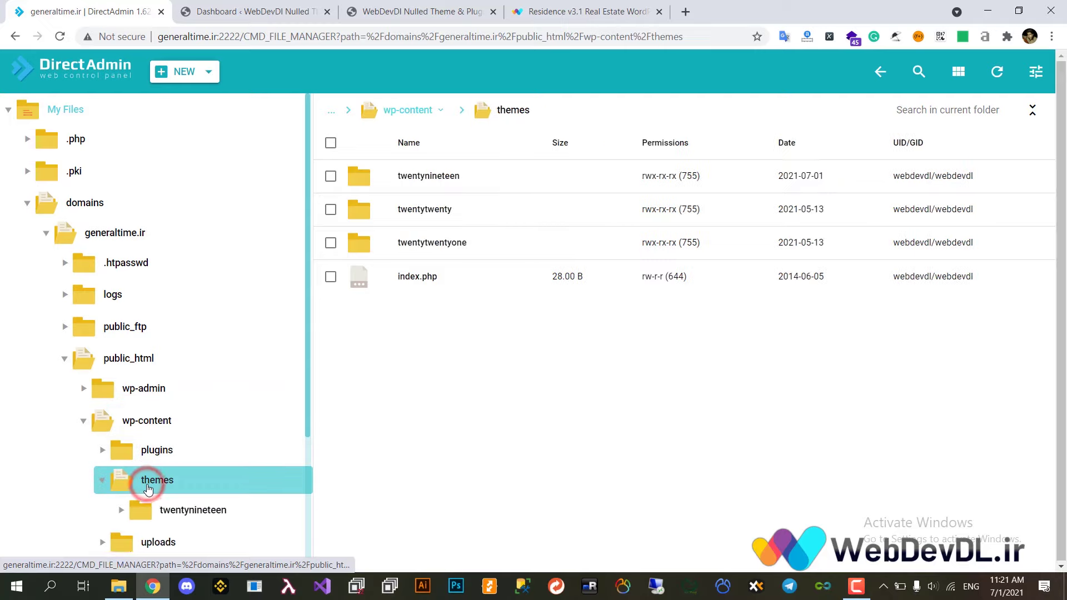
{"action": "left_click", "coordinate": [425, 336]}
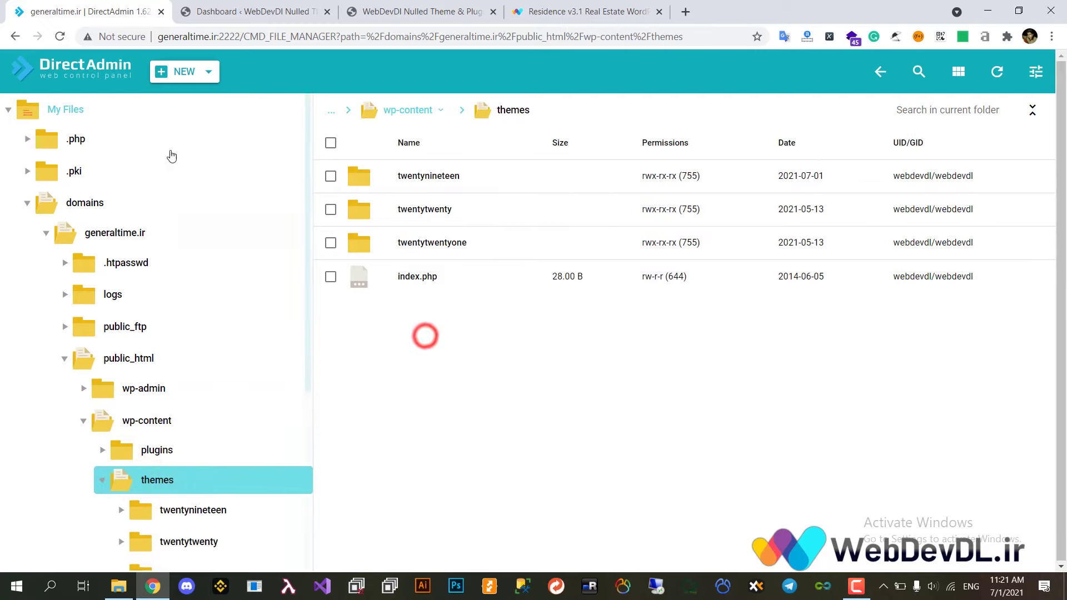
Upload wpresidence.zip and wpresidence-child.zip from the wpresidence_201 folder to the server's themes folder
{"action": "left_click", "coordinate": [177, 77]}
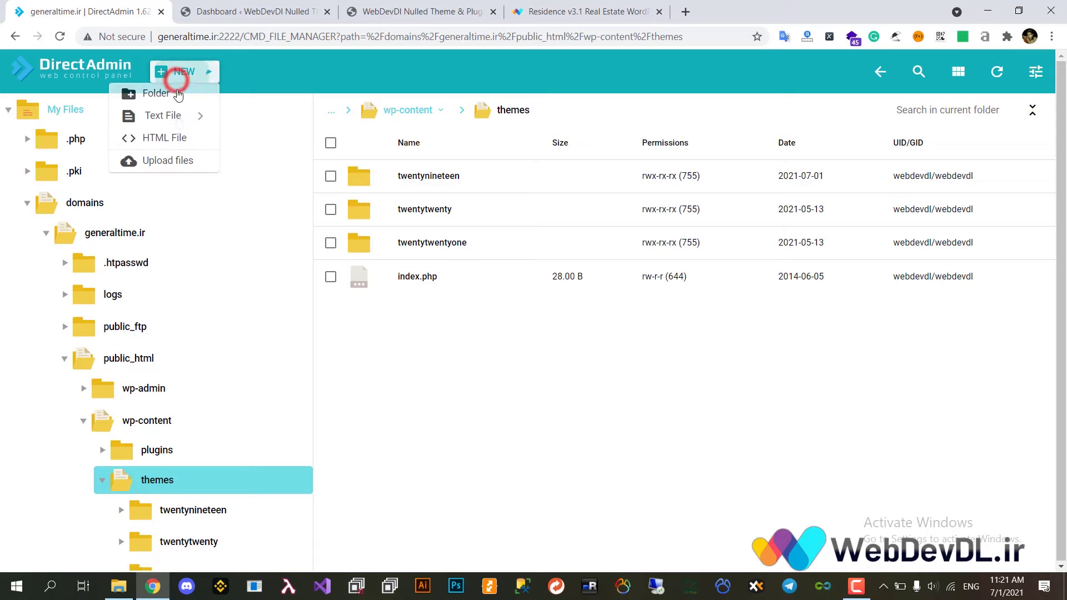
{"action": "left_click", "coordinate": [167, 163]}
{"action": "left_click", "coordinate": [444, 332]}
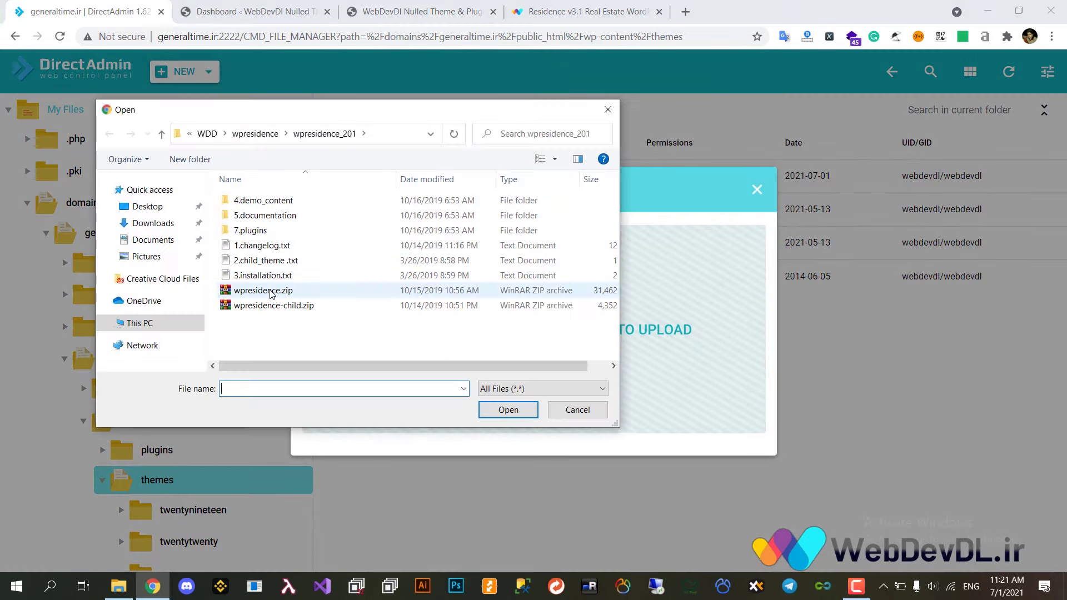
{"action": "double_click", "coordinate": [268, 290]}
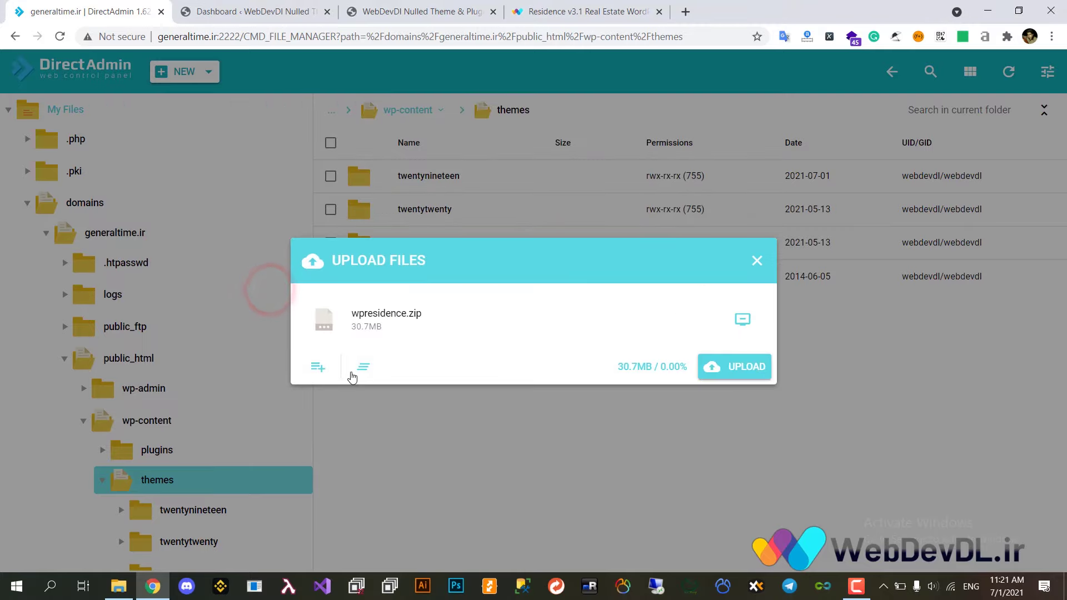
{"action": "left_click", "coordinate": [313, 368]}
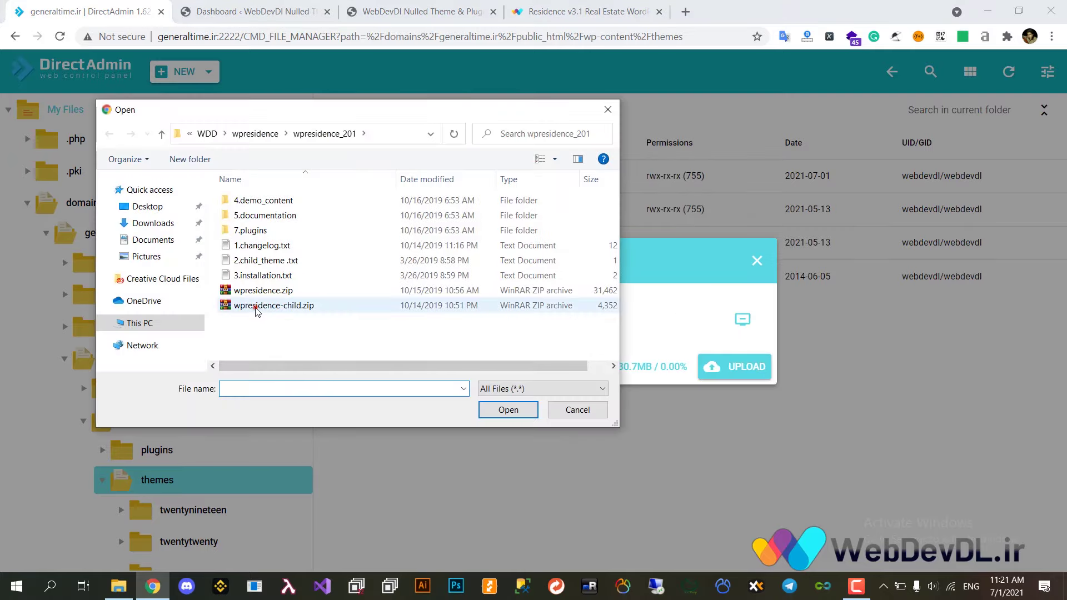
{"action": "double_click", "coordinate": [255, 307]}
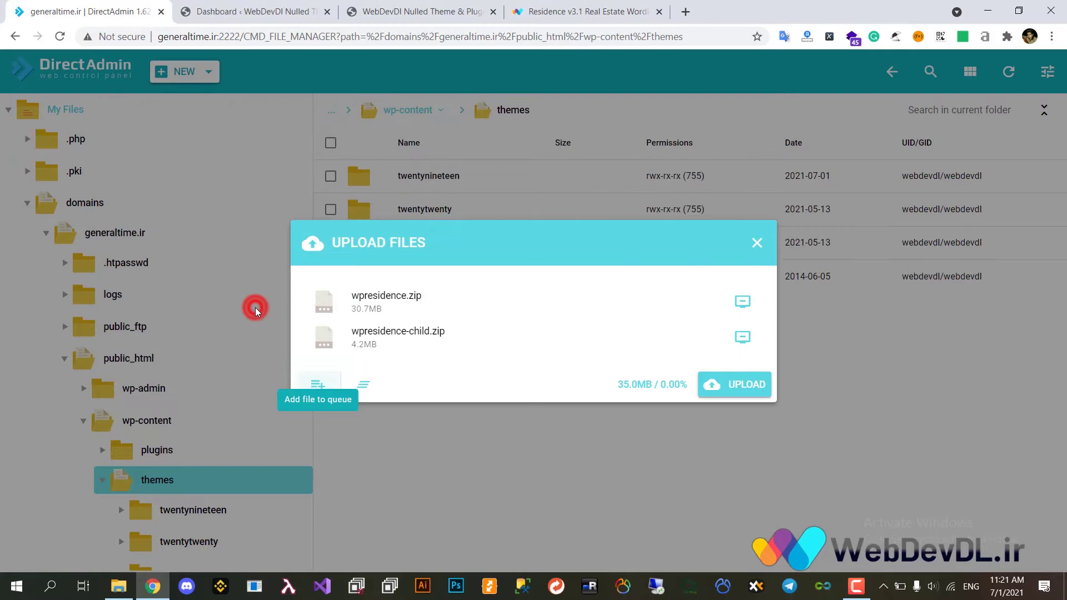
{"action": "left_click", "coordinate": [725, 388]}
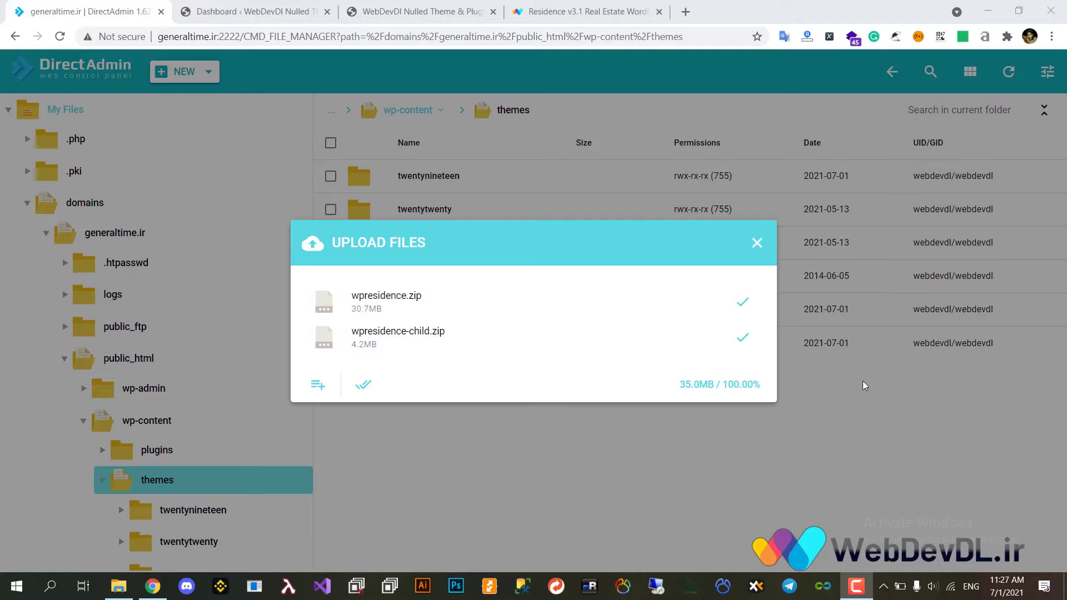
{"action": "left_click", "coordinate": [756, 244]}
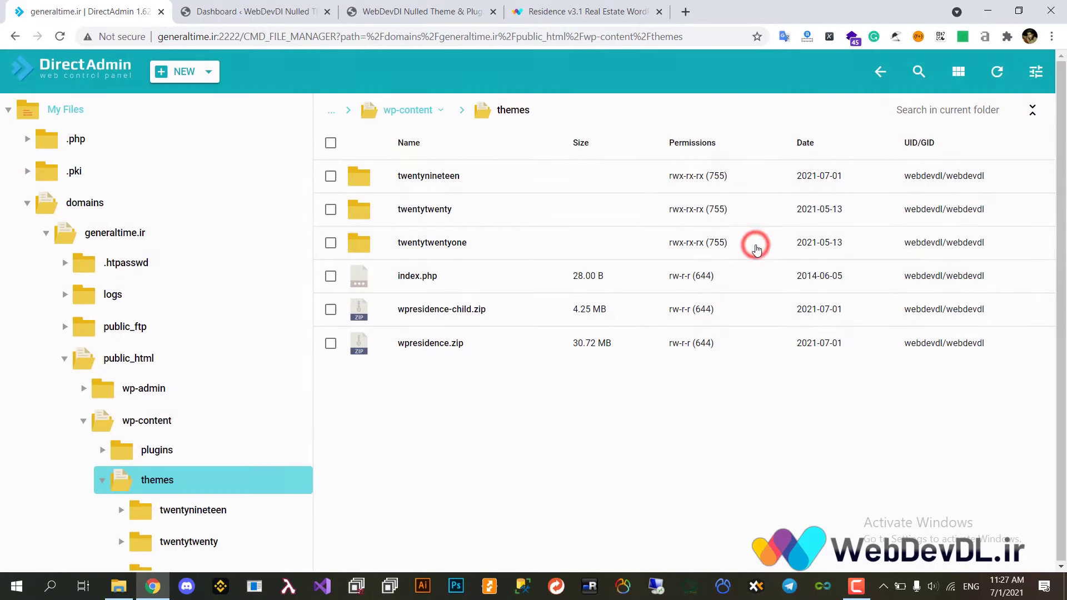
Extract wpresidence-child.zip and wpresidence.zip directly into the themes folder
{"action": "right_click", "coordinate": [407, 317]}
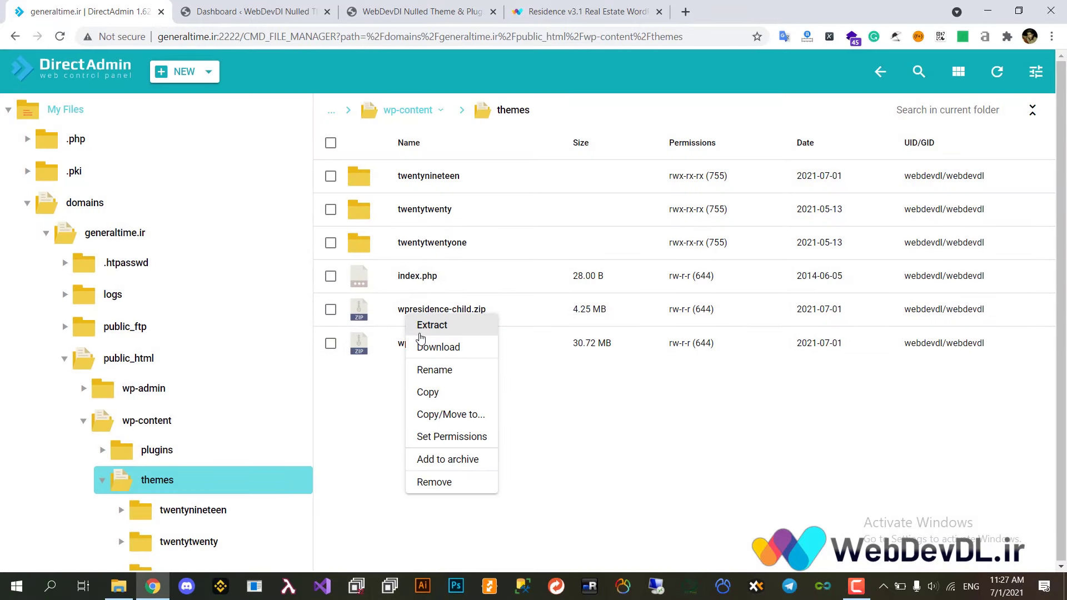
{"action": "left_click", "coordinate": [420, 335]}
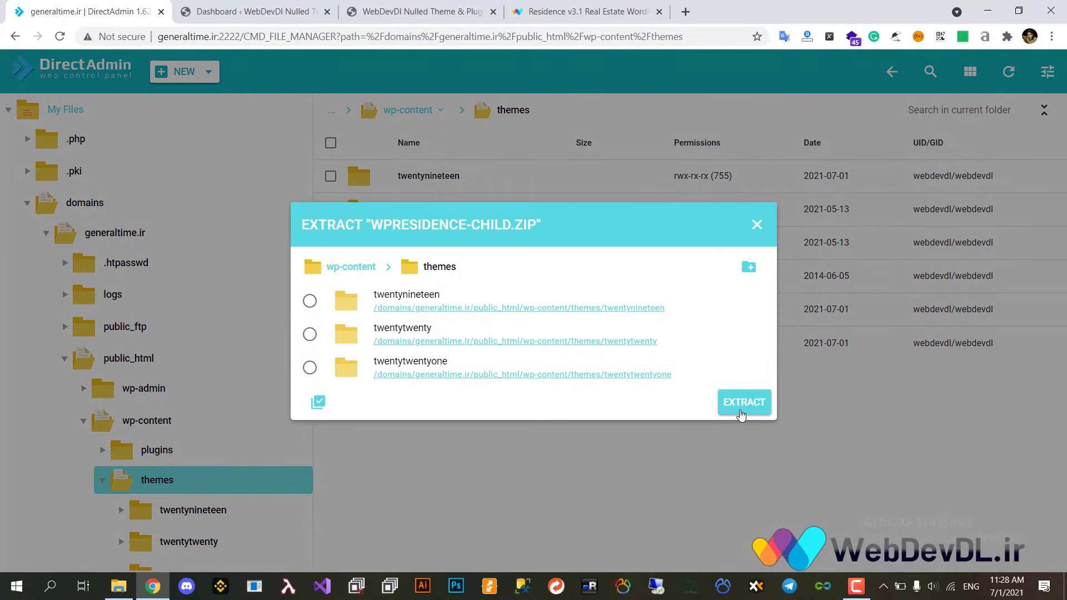
{"action": "left_click", "coordinate": [744, 412]}
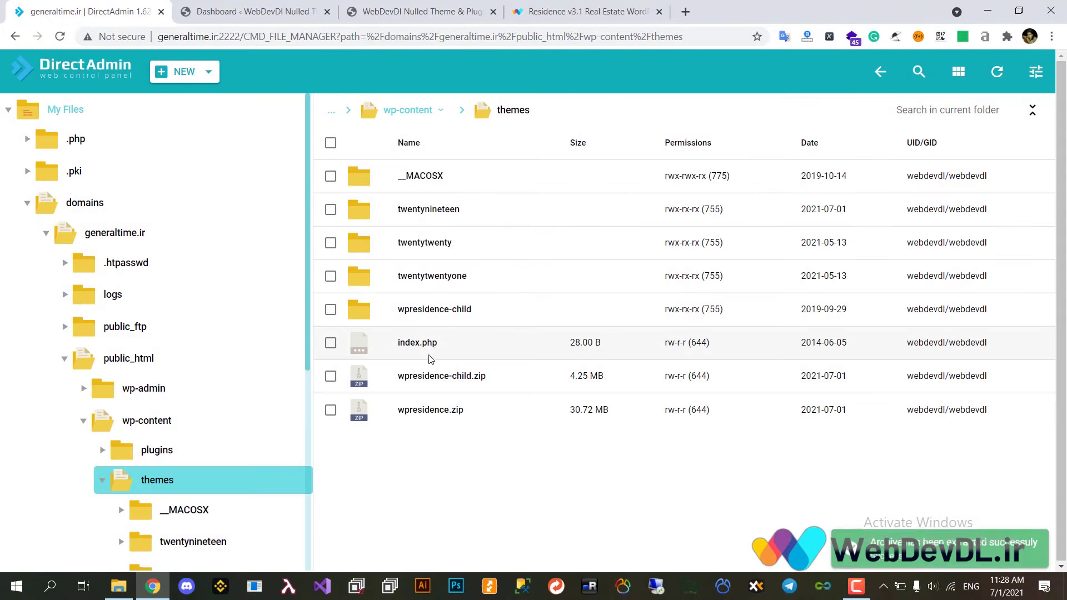
{"action": "right_click", "coordinate": [416, 407]}
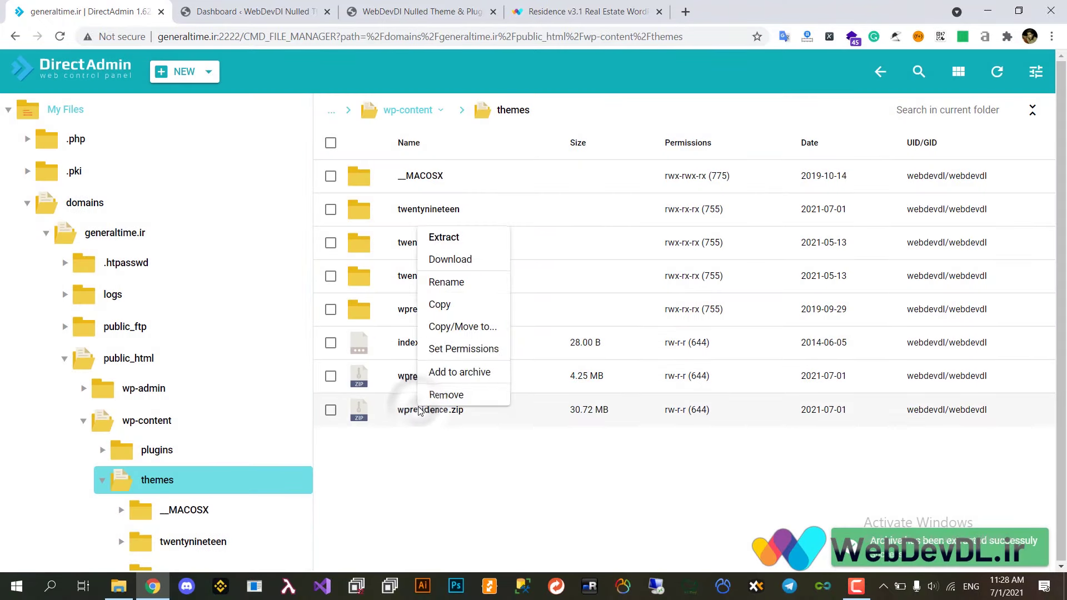
{"action": "left_click", "coordinate": [469, 239]}
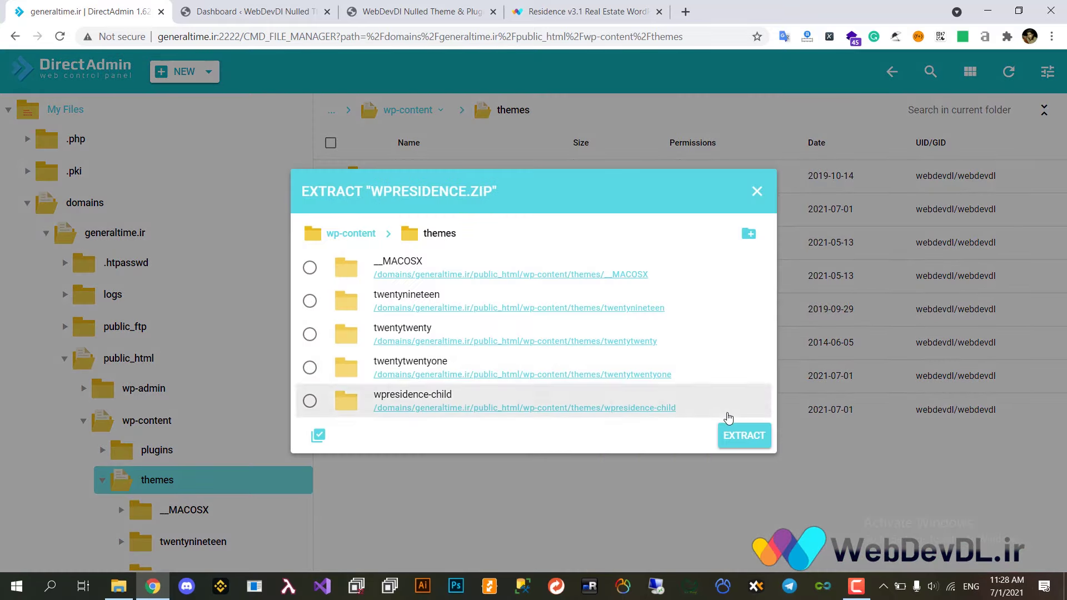
{"action": "left_click", "coordinate": [742, 439]}
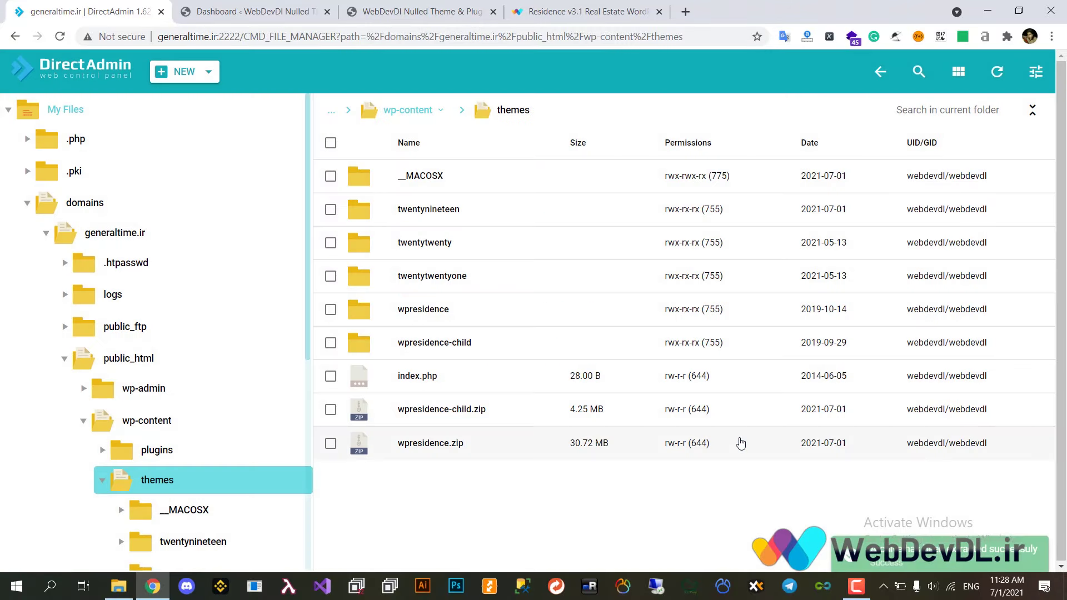
Remove the wpresidence.zip and wpresidence-child.zip archives from the themes folder
{"action": "left_click", "coordinate": [330, 444]}
{"action": "left_click", "coordinate": [331, 410]}
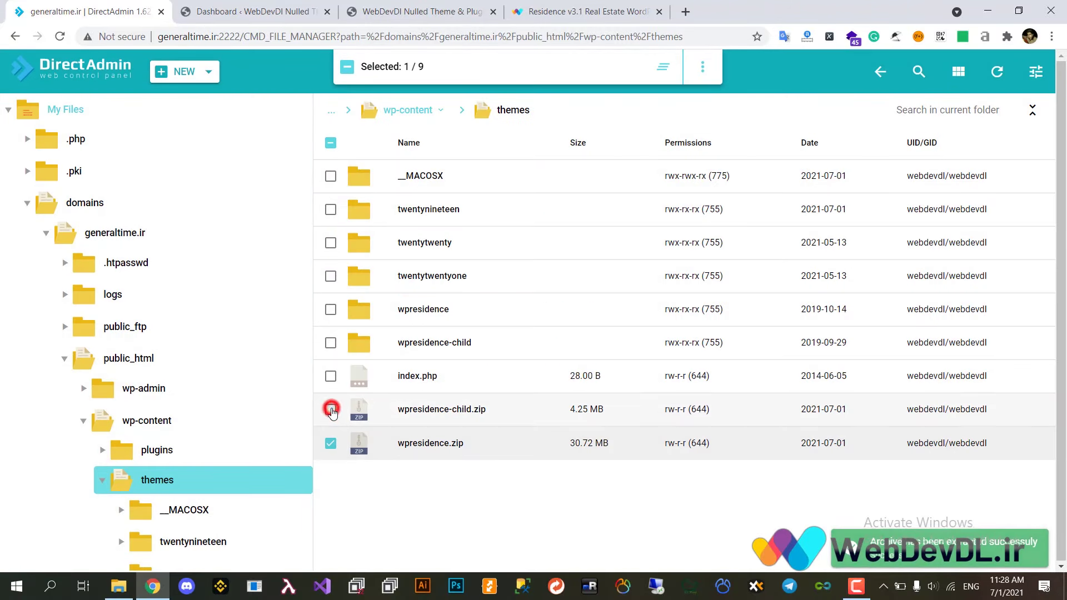
{"action": "right_click", "coordinate": [409, 413]}
{"action": "left_click", "coordinate": [427, 496]}
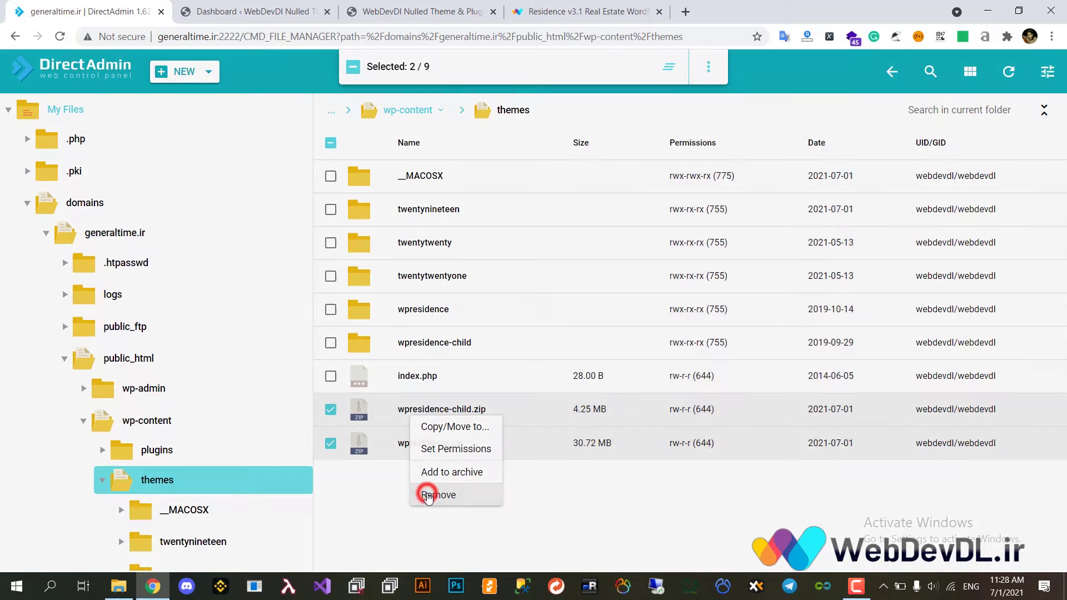
{"action": "left_click", "coordinate": [638, 392]}
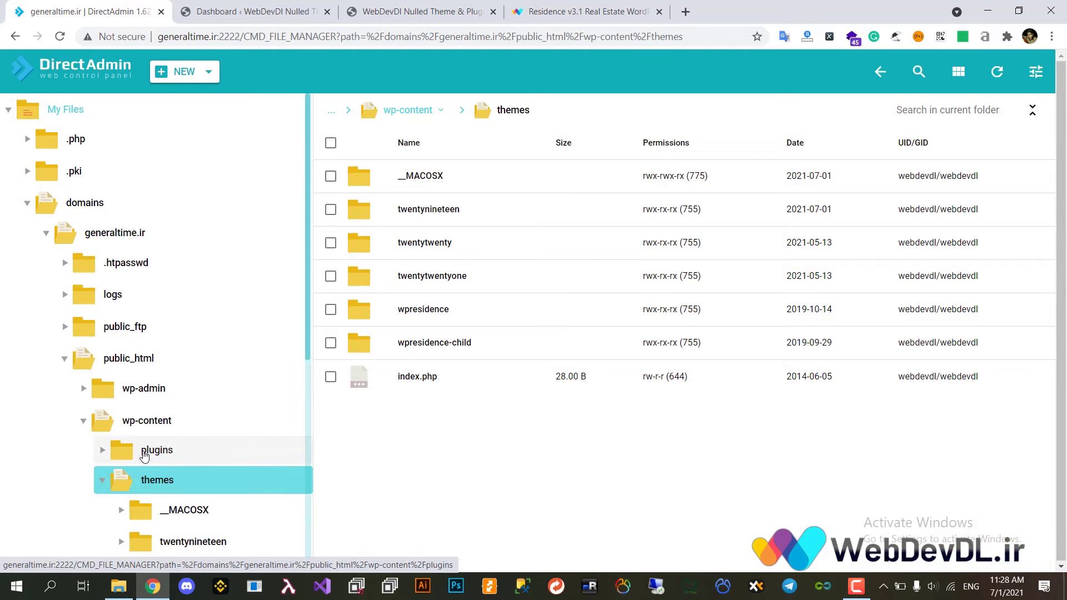
Open the server's plugins folder and start a file upload, browsing the local 7.plugins folder for the One Click Demo Import archive
{"action": "left_click", "coordinate": [144, 453]}
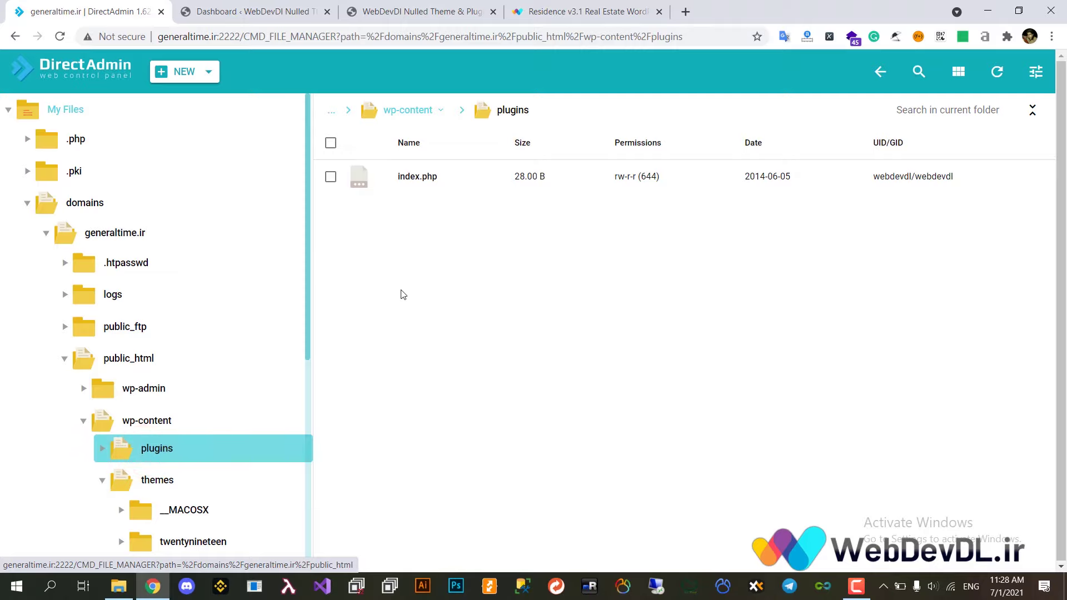
{"action": "left_click", "coordinate": [424, 266]}
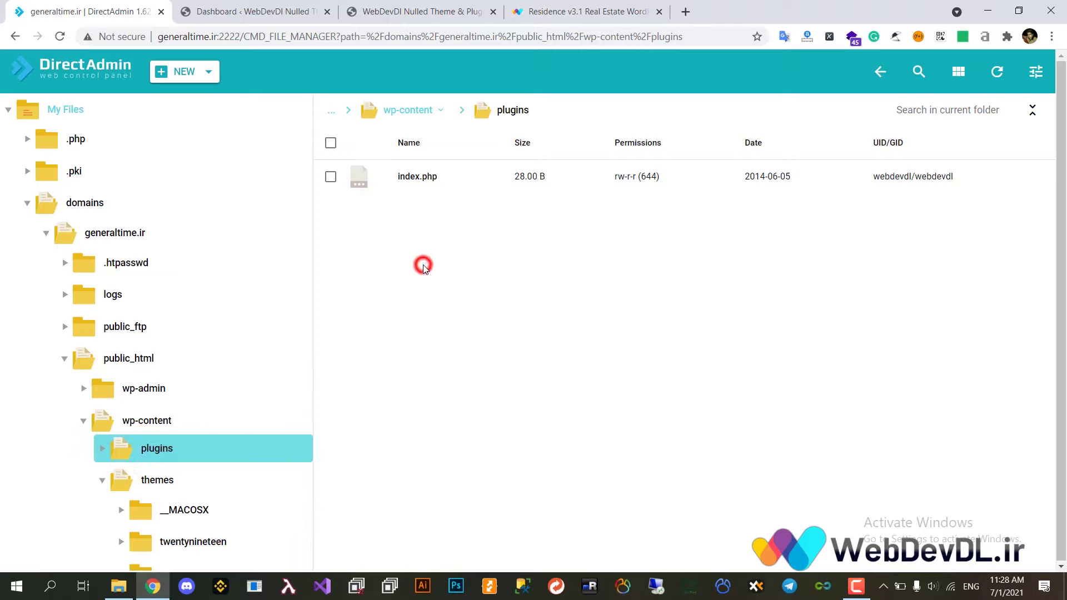
{"action": "left_click", "coordinate": [185, 72]}
{"action": "left_click", "coordinate": [162, 161]}
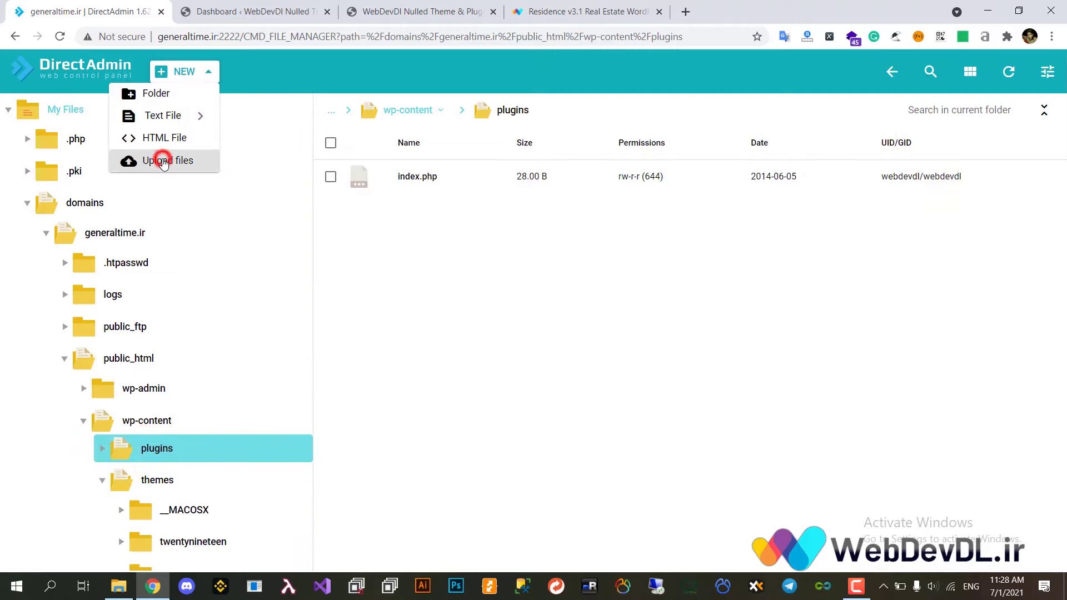
{"action": "left_click", "coordinate": [550, 337]}
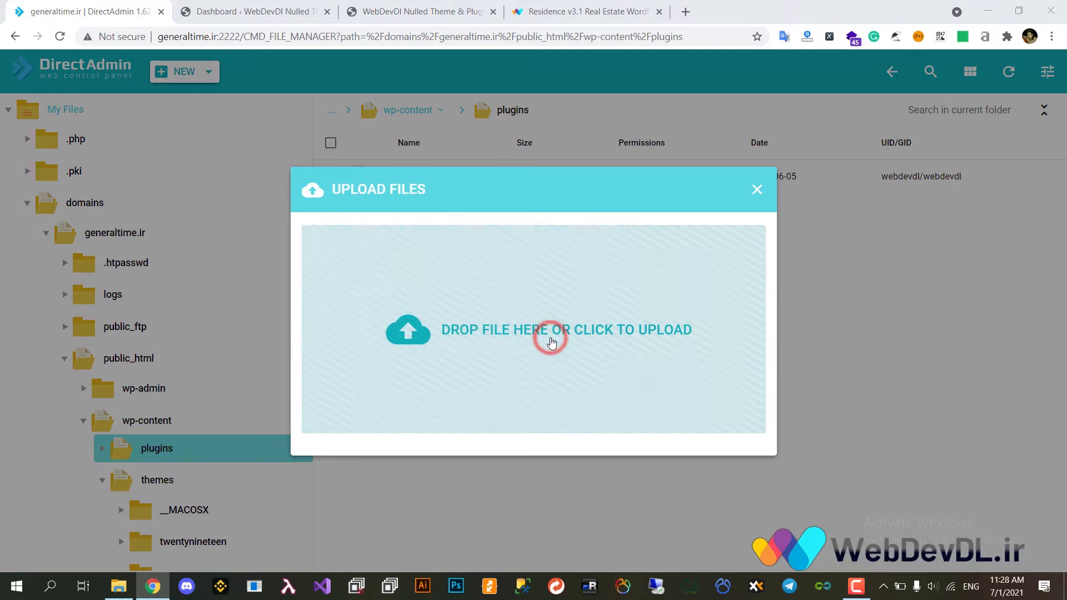
{"action": "double_click", "coordinate": [254, 230]}
{"action": "double_click", "coordinate": [261, 200]}
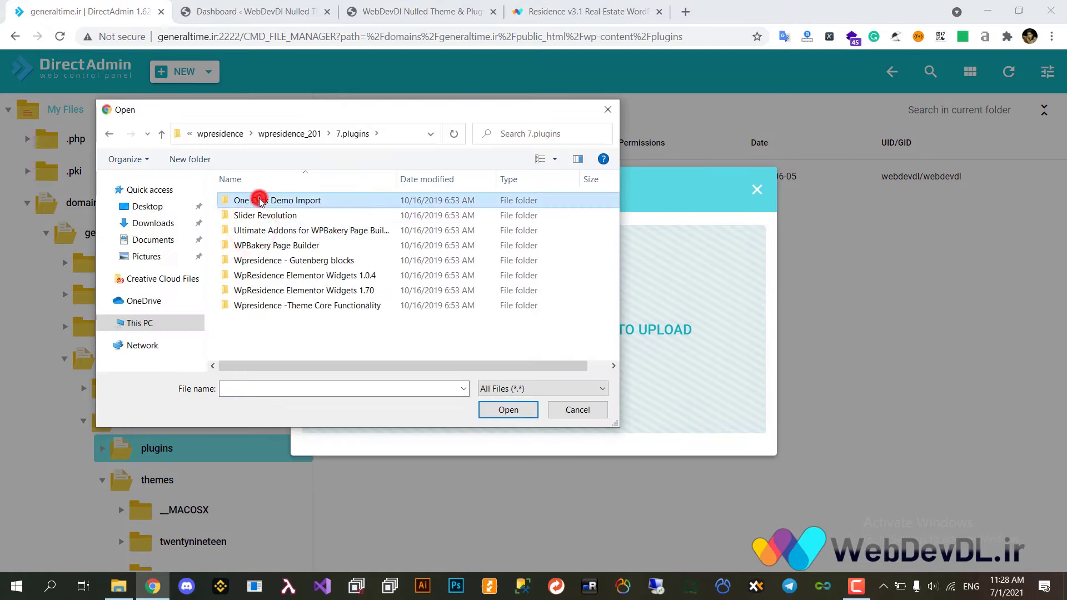
Add revslider.zip and Ultimate_VC_Addons.zip from their 7.plugins subfolders to the upload queue
{"action": "left_click", "coordinate": [318, 367]}
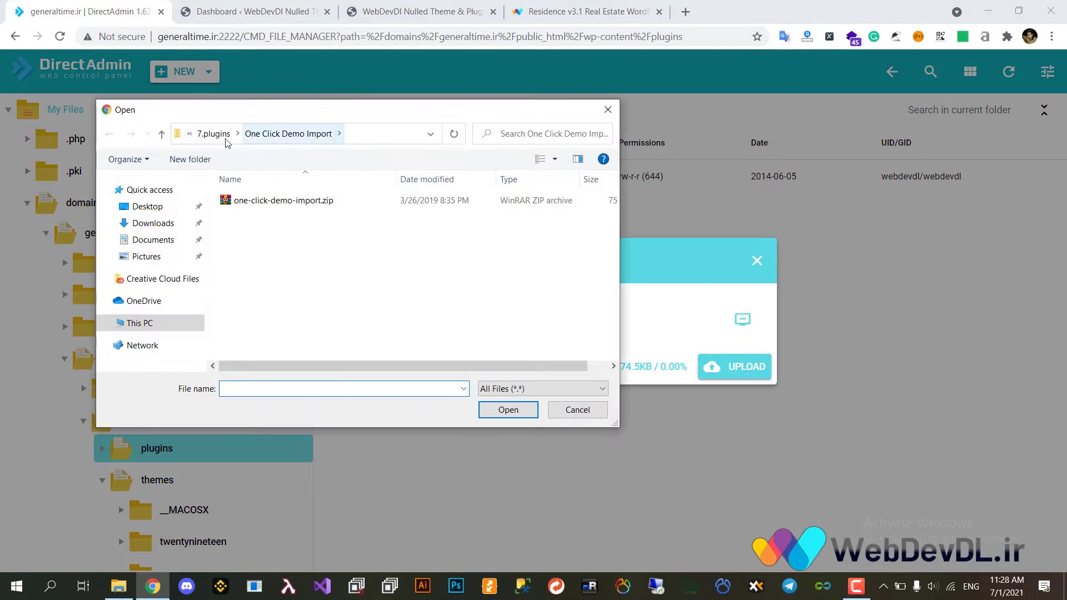
{"action": "left_click", "coordinate": [207, 135]}
{"action": "double_click", "coordinate": [250, 215]}
{"action": "double_click", "coordinate": [245, 200]}
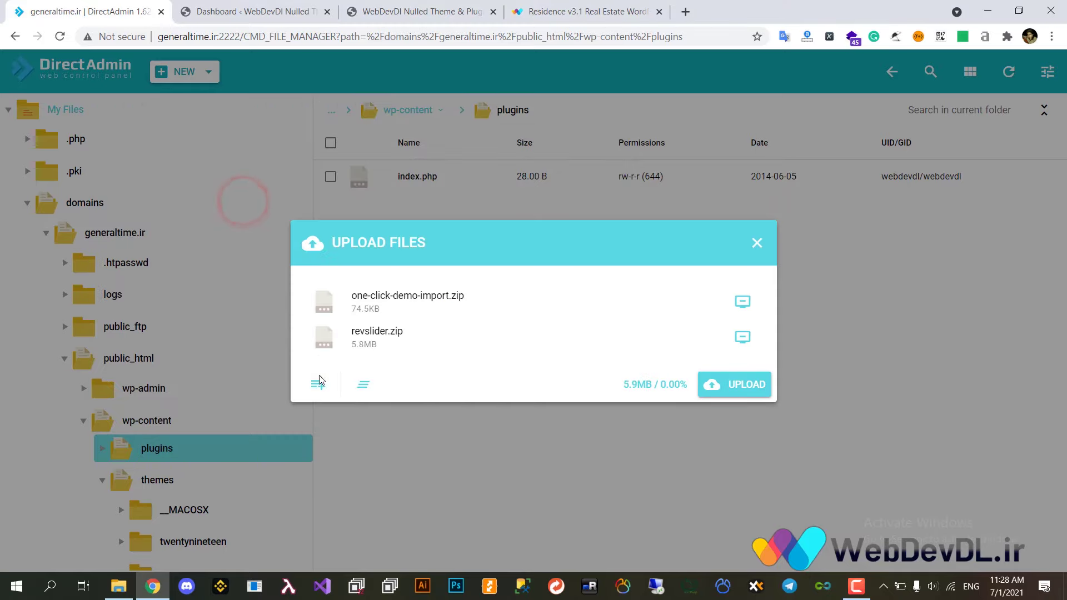
{"action": "left_click", "coordinate": [318, 386]}
{"action": "left_click", "coordinate": [219, 135]}
{"action": "double_click", "coordinate": [250, 233]}
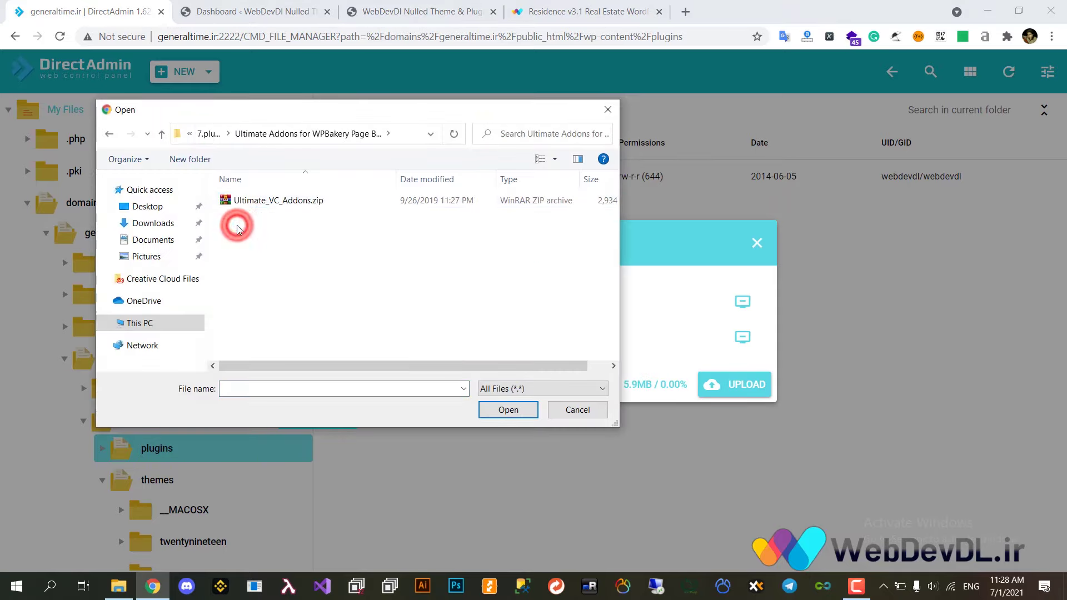
{"action": "double_click", "coordinate": [238, 200]}
Queue js_composer.zip from WPBakery Page Builder and residence-gutenberg.zip from Wpresidence - Gutenberg blocks for upload
{"action": "left_click", "coordinate": [317, 403]}
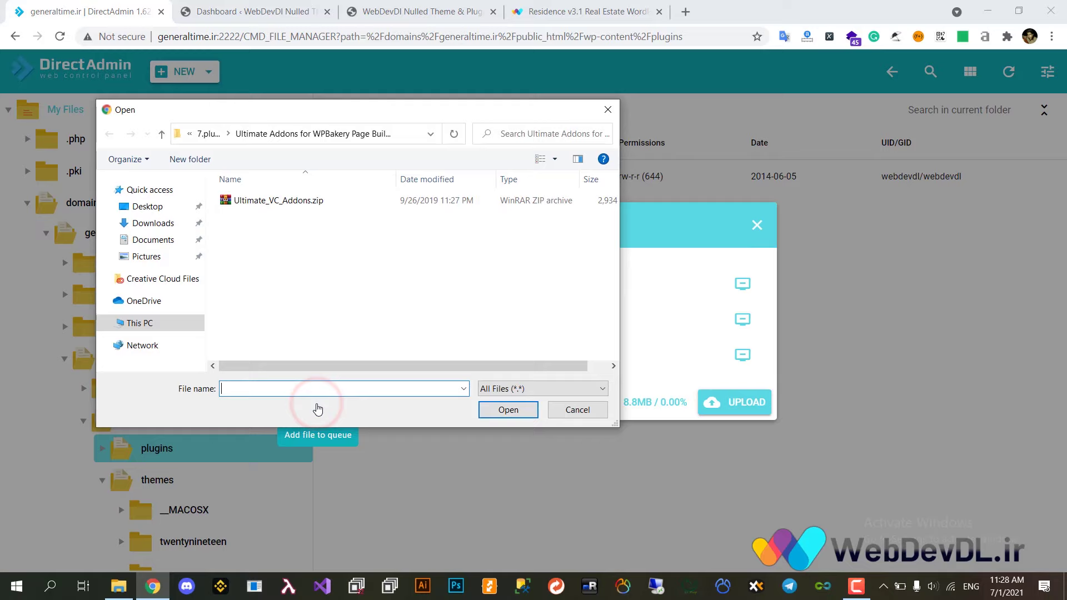
{"action": "left_click", "coordinate": [205, 134]}
{"action": "double_click", "coordinate": [261, 245]}
{"action": "double_click", "coordinate": [250, 200]}
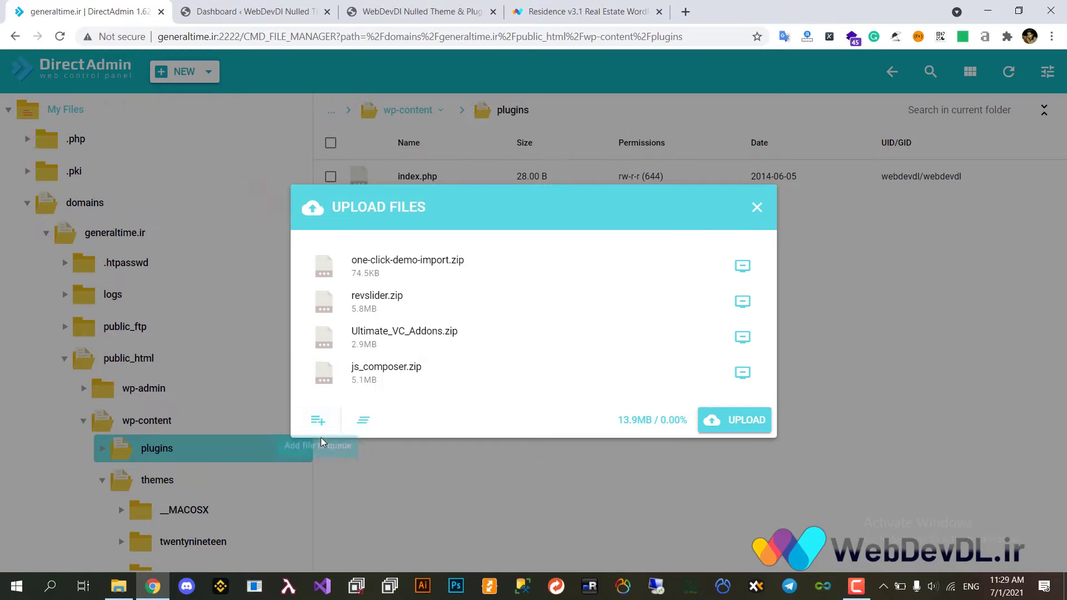
{"action": "left_click", "coordinate": [318, 421]}
{"action": "left_click", "coordinate": [214, 134]}
{"action": "double_click", "coordinate": [240, 267]}
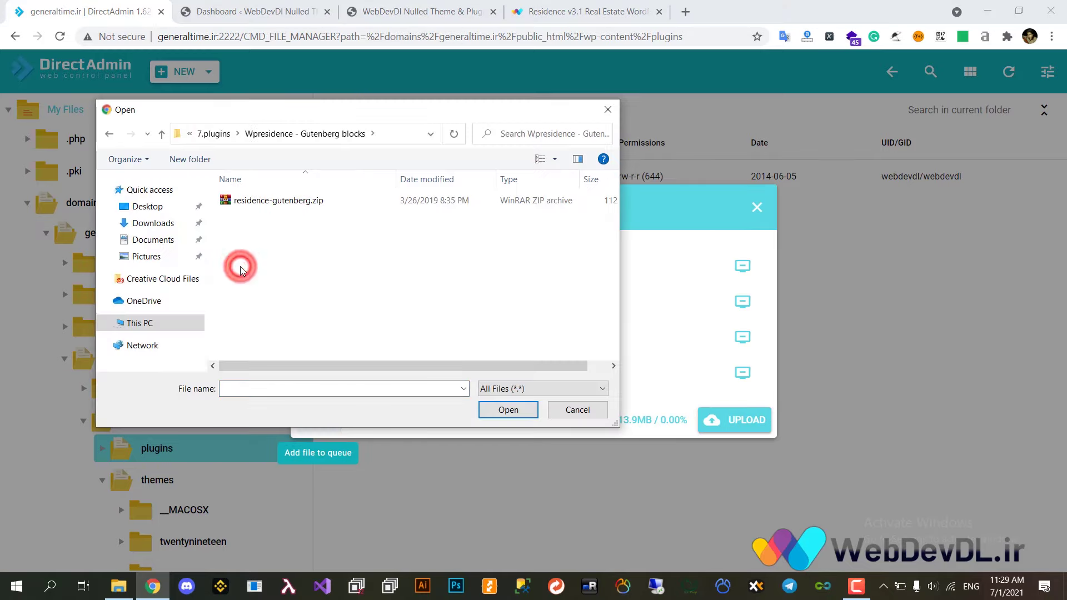
{"action": "double_click", "coordinate": [235, 202]}
Queue residence-elementor.zip from the WpResidence Elementor Widgets 1.0.4 folder, and try adding the archive from the 1.70 folder
{"action": "left_click", "coordinate": [314, 439]}
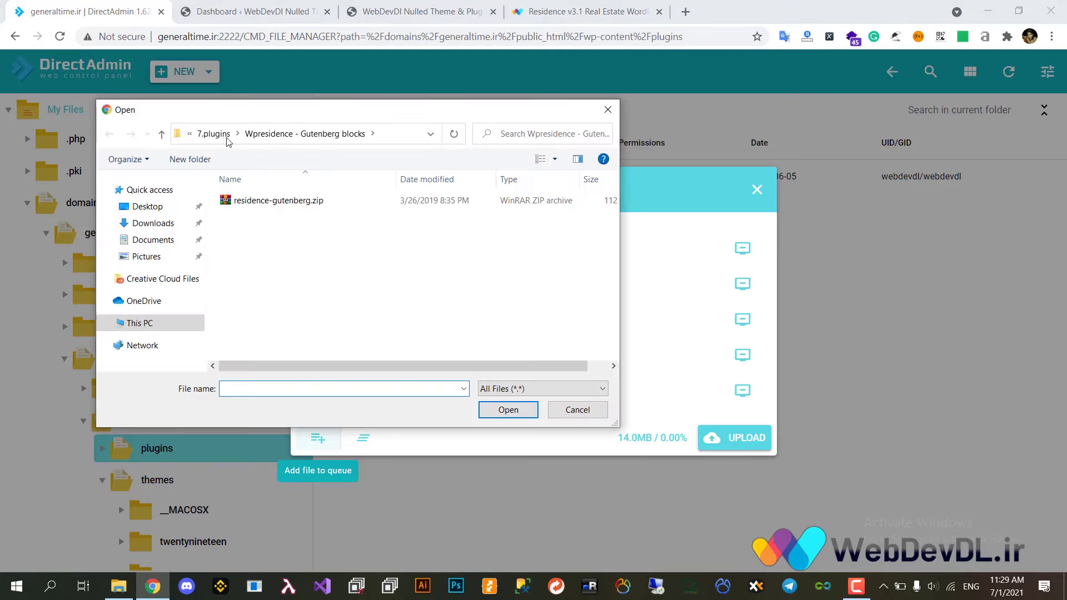
{"action": "left_click", "coordinate": [219, 134]}
{"action": "left_click", "coordinate": [238, 277]}
{"action": "double_click", "coordinate": [239, 201]}
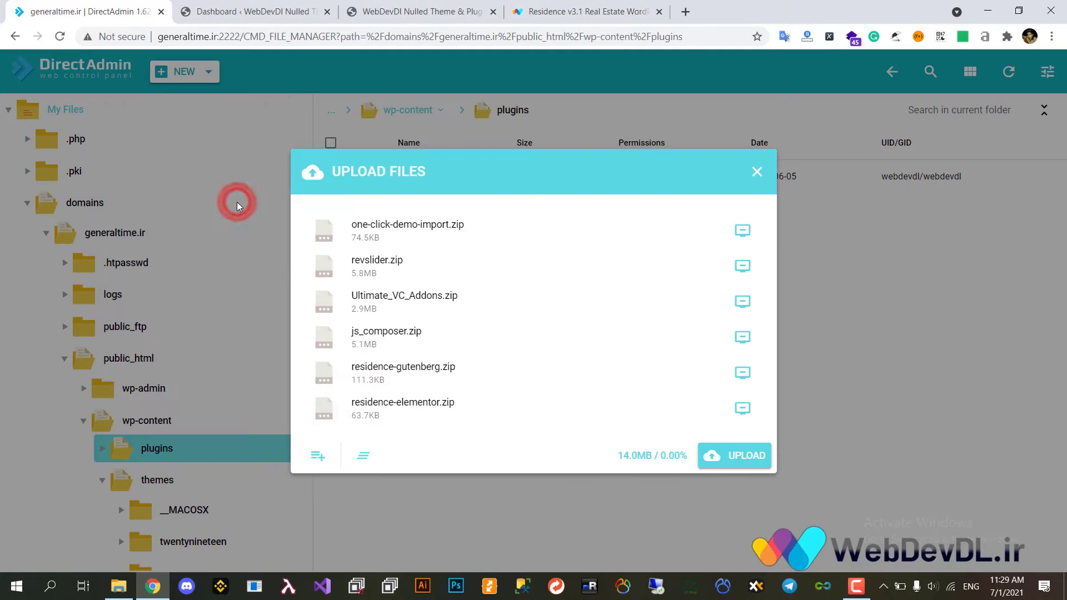
{"action": "left_click", "coordinate": [313, 453]}
{"action": "left_click", "coordinate": [210, 133]}
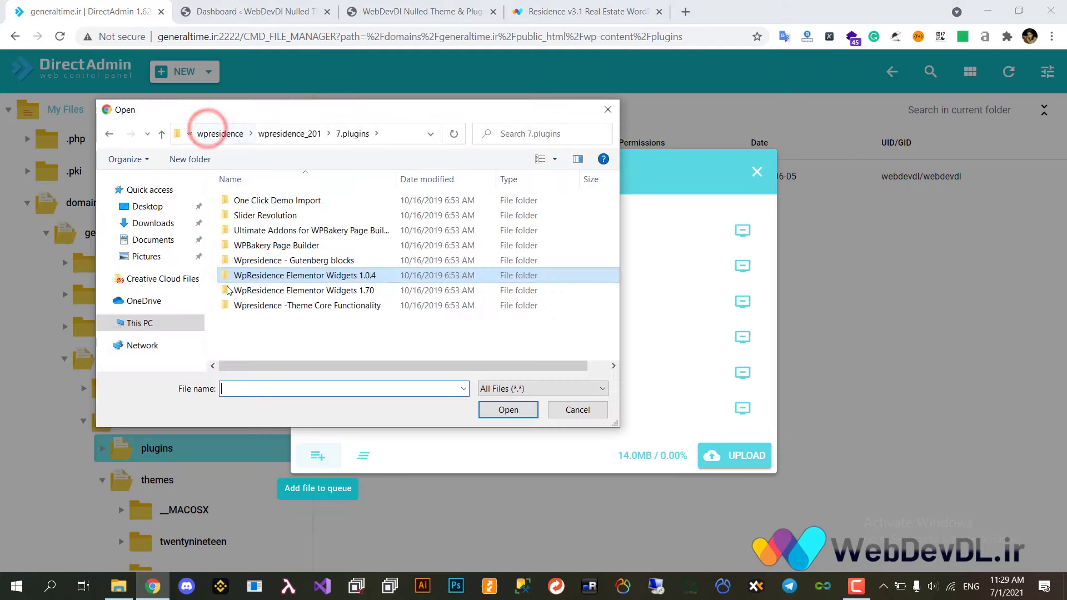
{"action": "double_click", "coordinate": [231, 291]}
{"action": "double_click", "coordinate": [223, 200]}
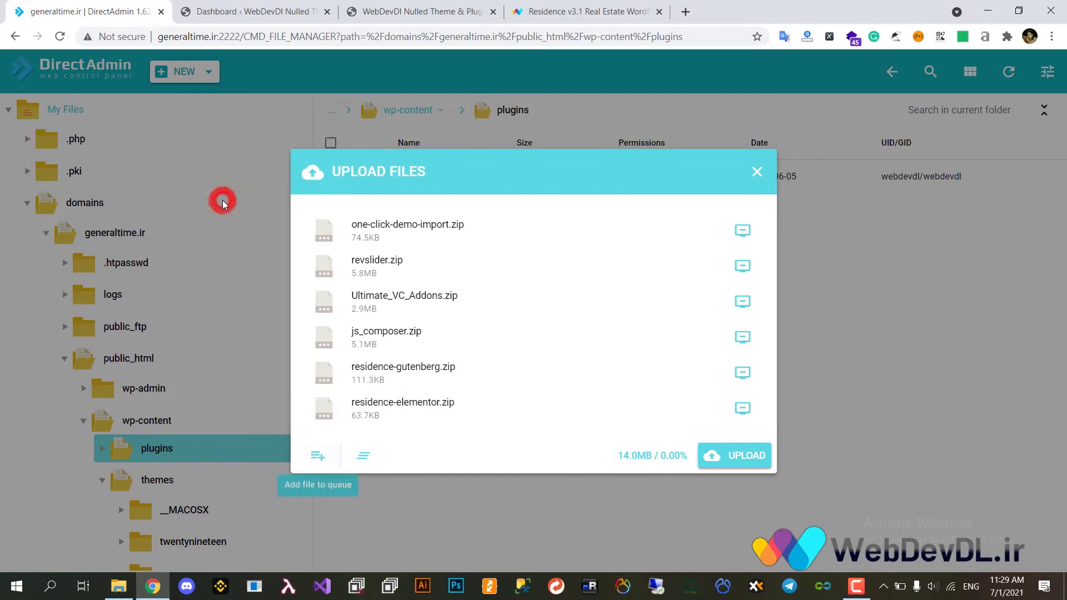
Add wpresidence-core.zip from Wpresidence -Theme Core Functionality to the queue and upload all queued archives to the plugins folder
{"action": "left_click", "coordinate": [316, 456]}
{"action": "left_click", "coordinate": [213, 134]}
{"action": "double_click", "coordinate": [258, 305]}
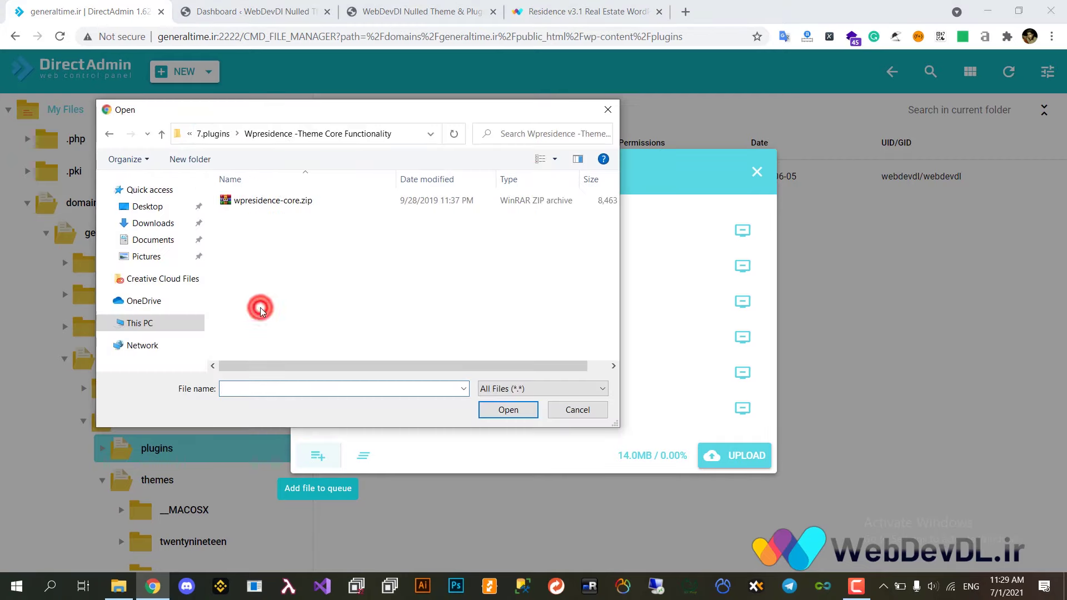
{"action": "double_click", "coordinate": [232, 201]}
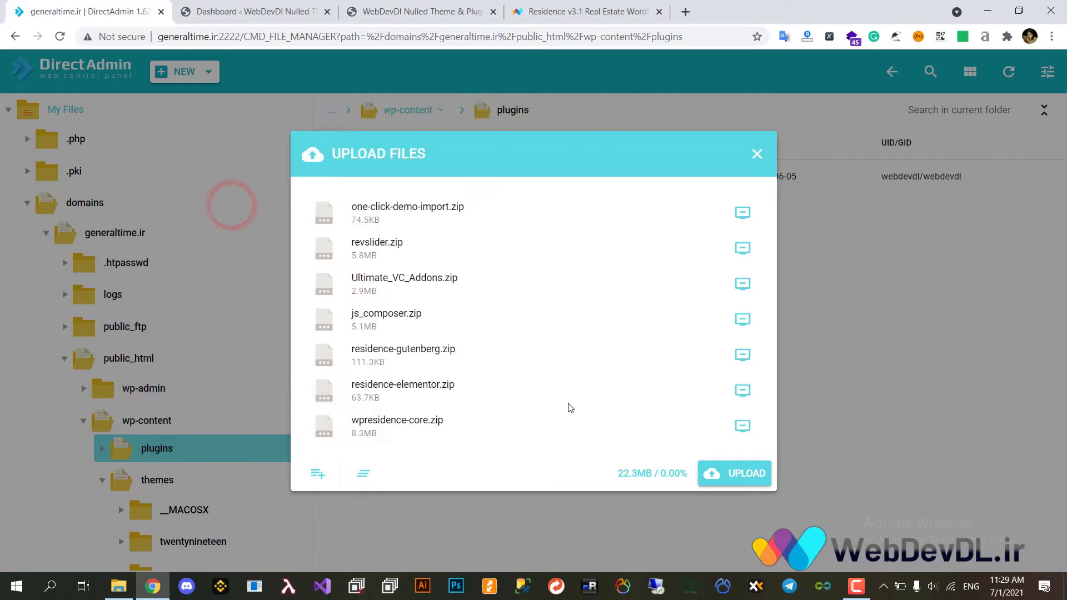
{"action": "left_click", "coordinate": [726, 482]}
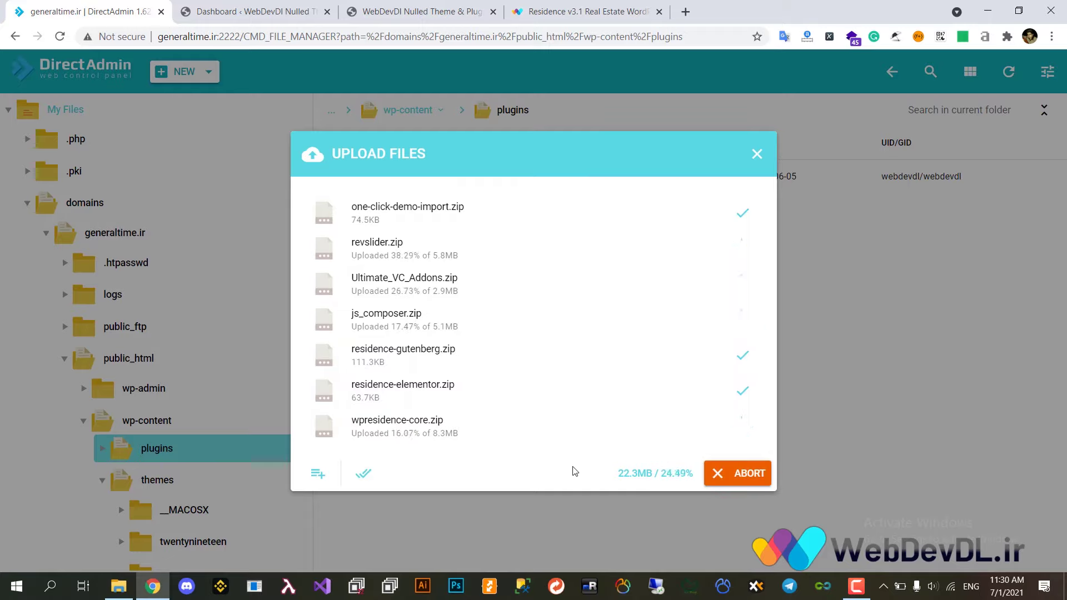
Reload the generaltime.ir front page to view the current site
{"action": "left_click", "coordinate": [388, 14]}
{"action": "left_click", "coordinate": [392, 33]}
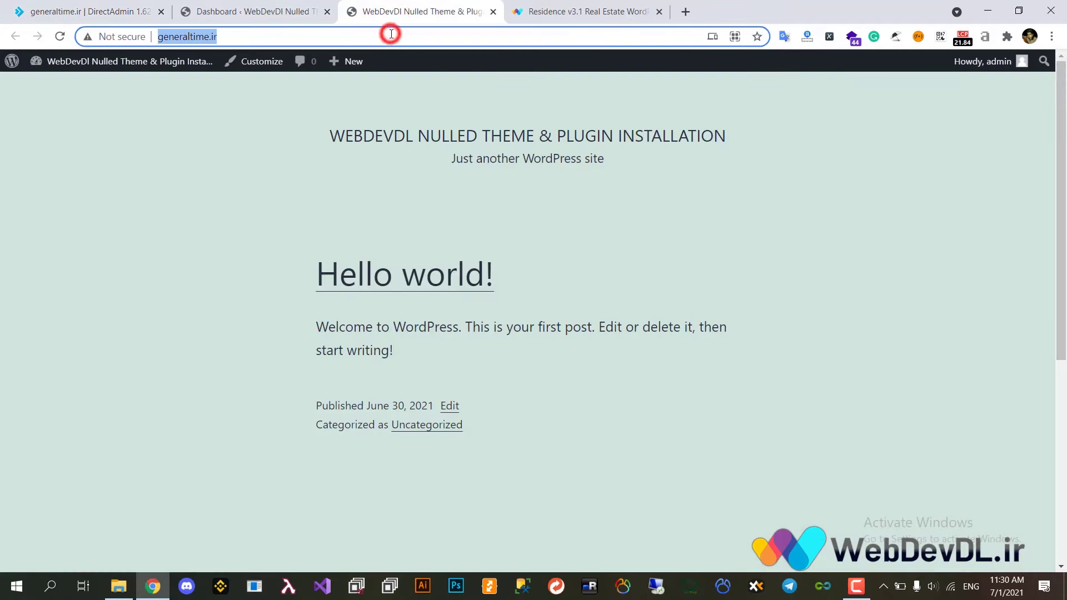
{"action": "key", "text": "Return"}
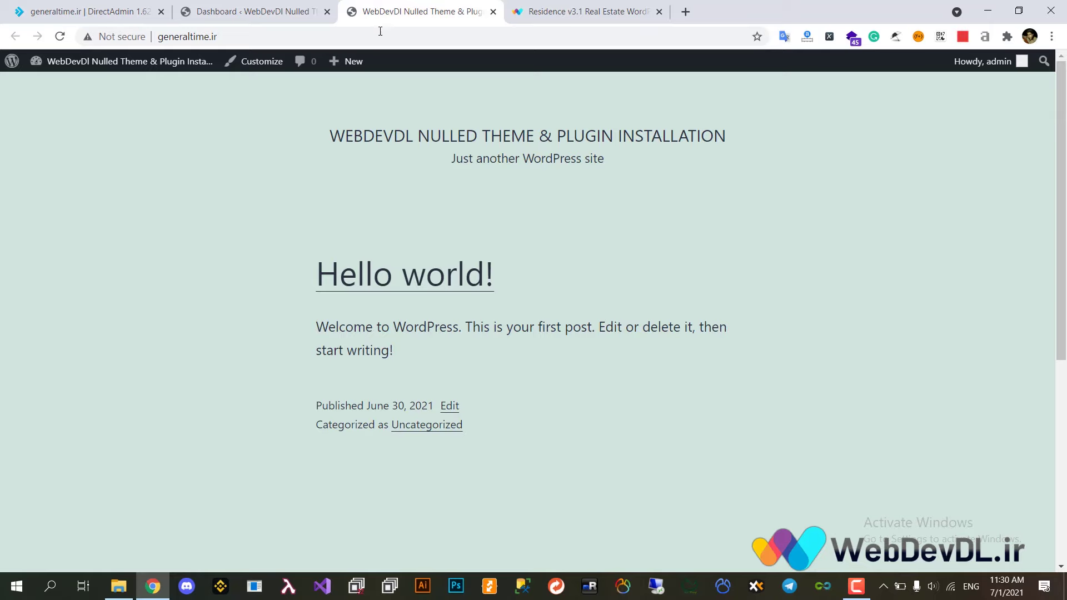
Return to the file manager, close the upload dialog, and extract Ultimate_VC_Addons.zip and js_composer.zip directly into the plugins folder
{"action": "left_click", "coordinate": [105, 14]}
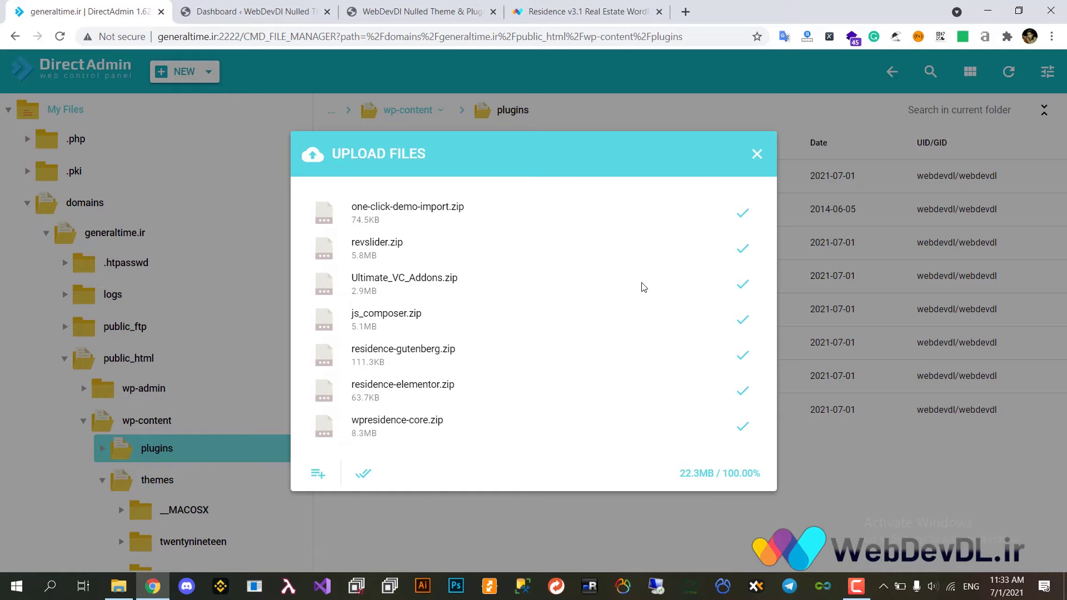
{"action": "left_click", "coordinate": [757, 154]}
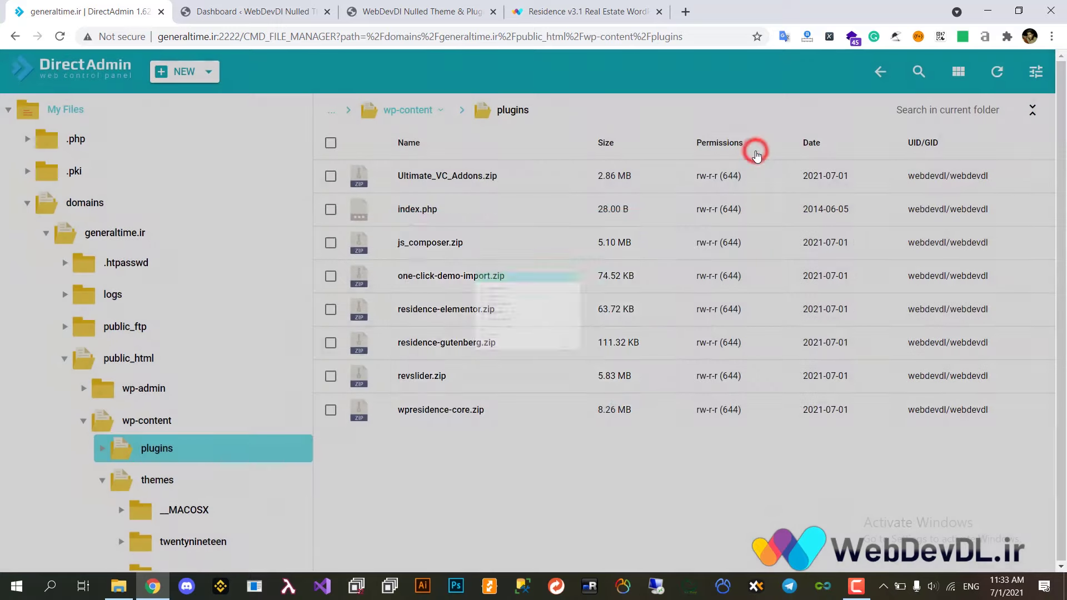
{"action": "right_click", "coordinate": [407, 186]}
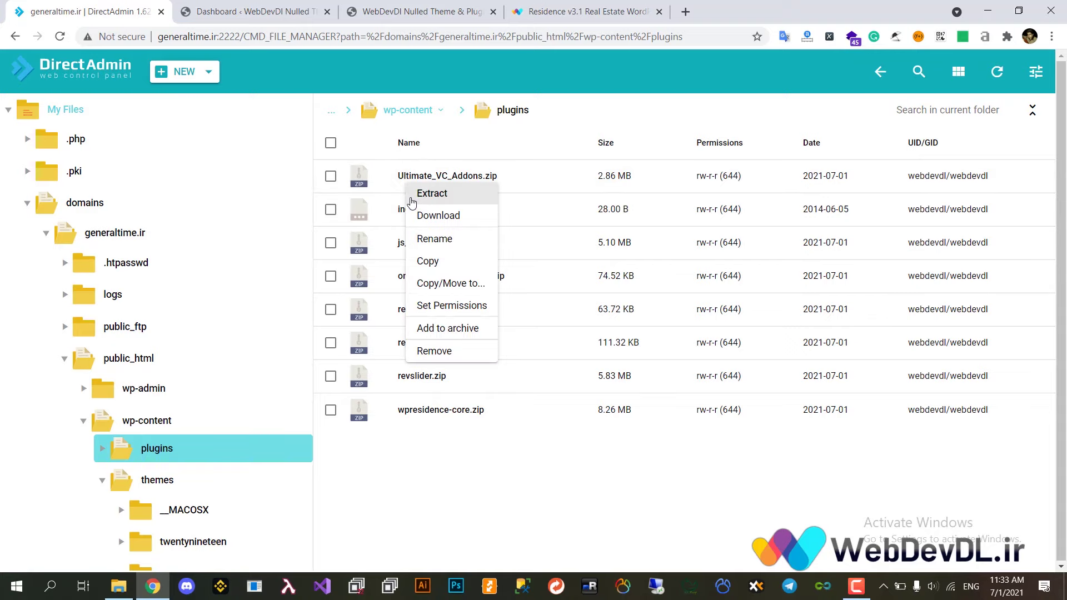
{"action": "left_click", "coordinate": [412, 201]}
{"action": "left_click", "coordinate": [737, 386]}
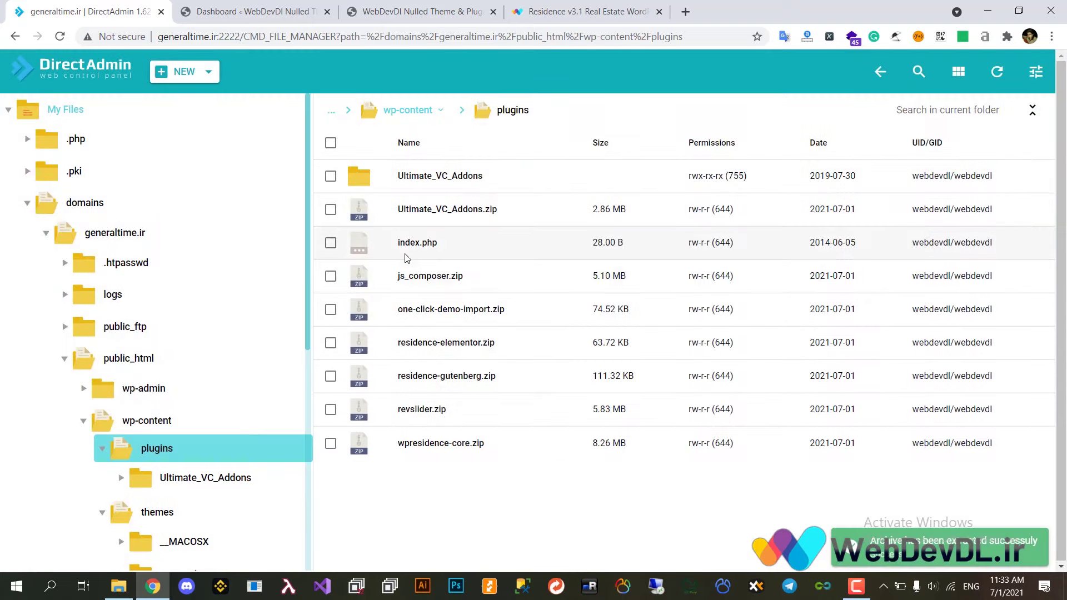
{"action": "right_click", "coordinate": [417, 287]}
{"action": "left_click", "coordinate": [424, 285]}
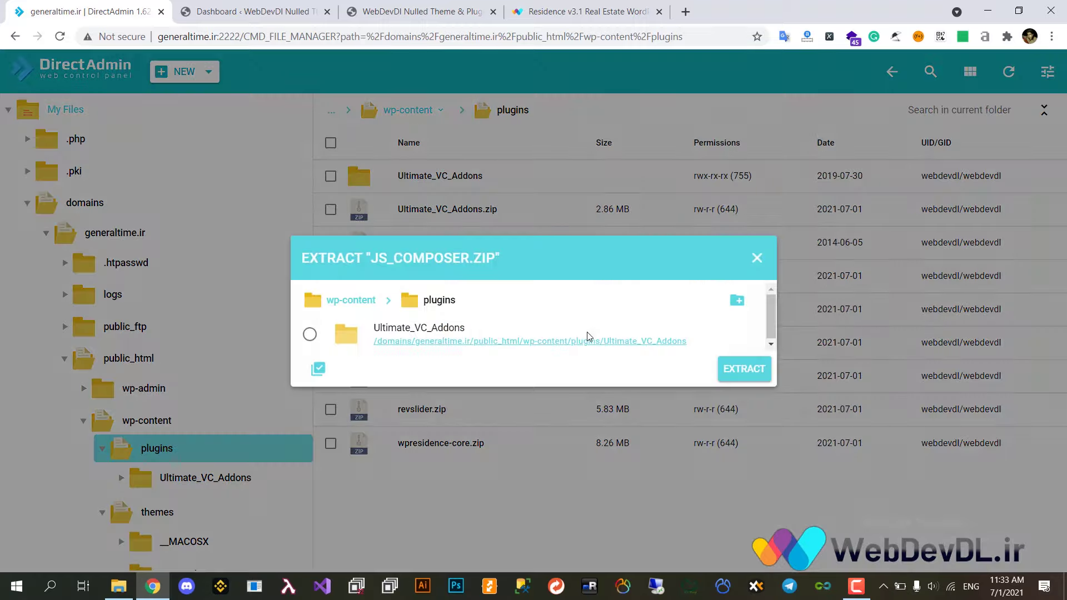
{"action": "left_click", "coordinate": [741, 373]}
Extract one-click-demo-import.zip and residence-elementor.zip directly into the plugins folder
{"action": "right_click", "coordinate": [411, 349]}
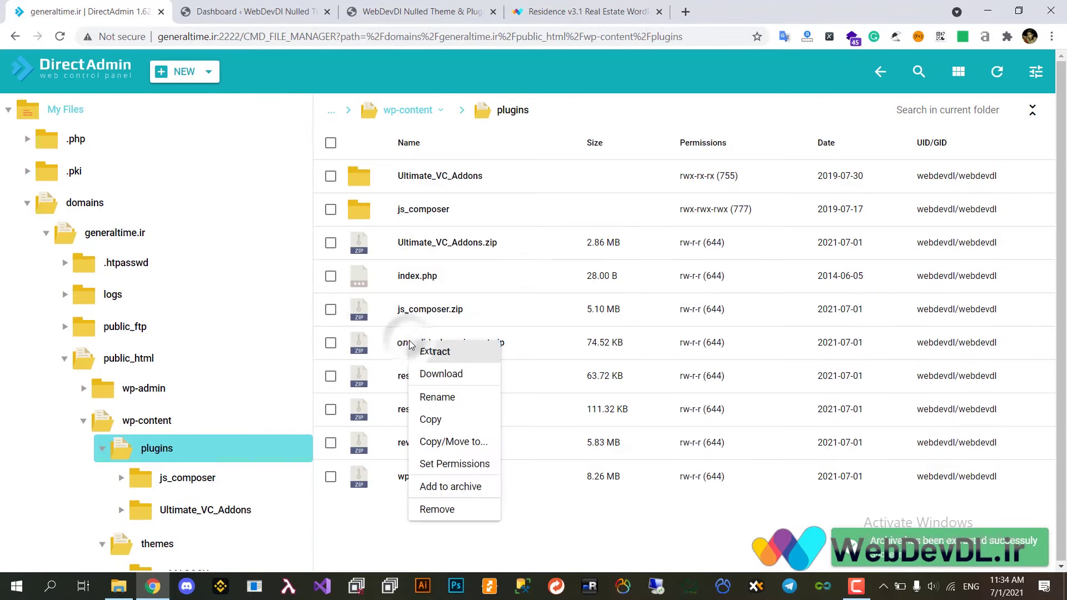
{"action": "left_click", "coordinate": [419, 356]}
{"action": "left_click", "coordinate": [738, 382]}
{"action": "right_click", "coordinate": [444, 410]}
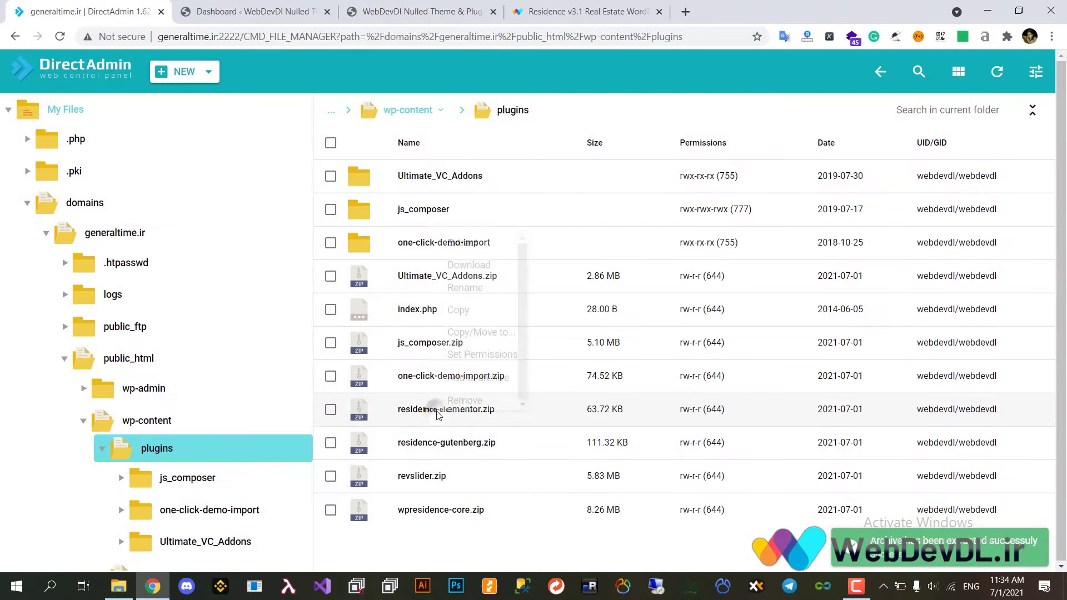
{"action": "left_click", "coordinate": [460, 245]}
{"action": "left_click", "coordinate": [741, 405]}
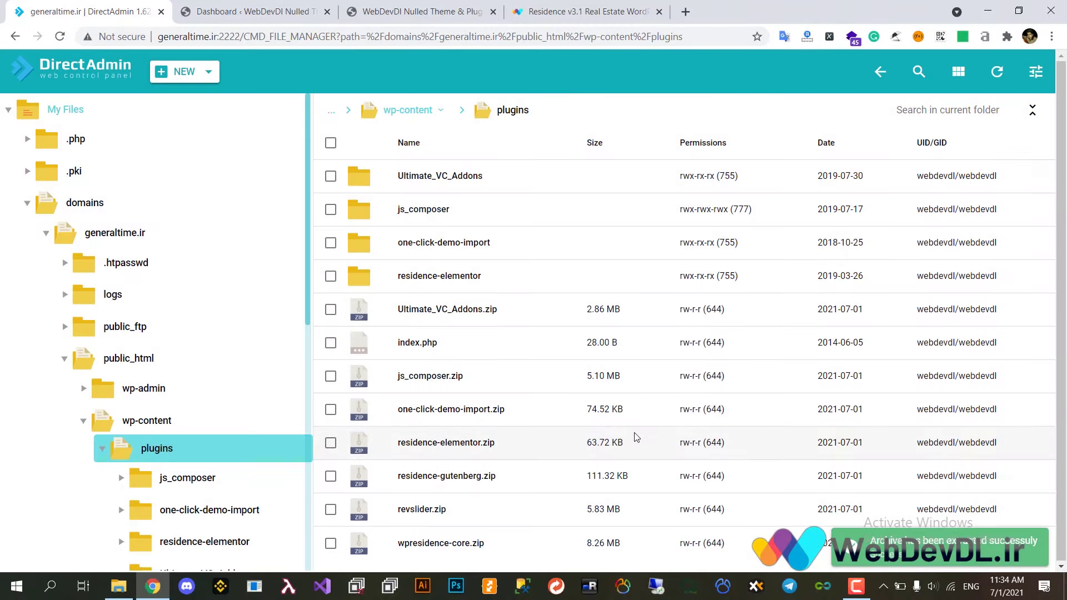
Extract residence-gutenberg.zip and revslider.zip directly into the plugins folder
{"action": "right_click", "coordinate": [433, 471]}
{"action": "left_click", "coordinate": [453, 309]}
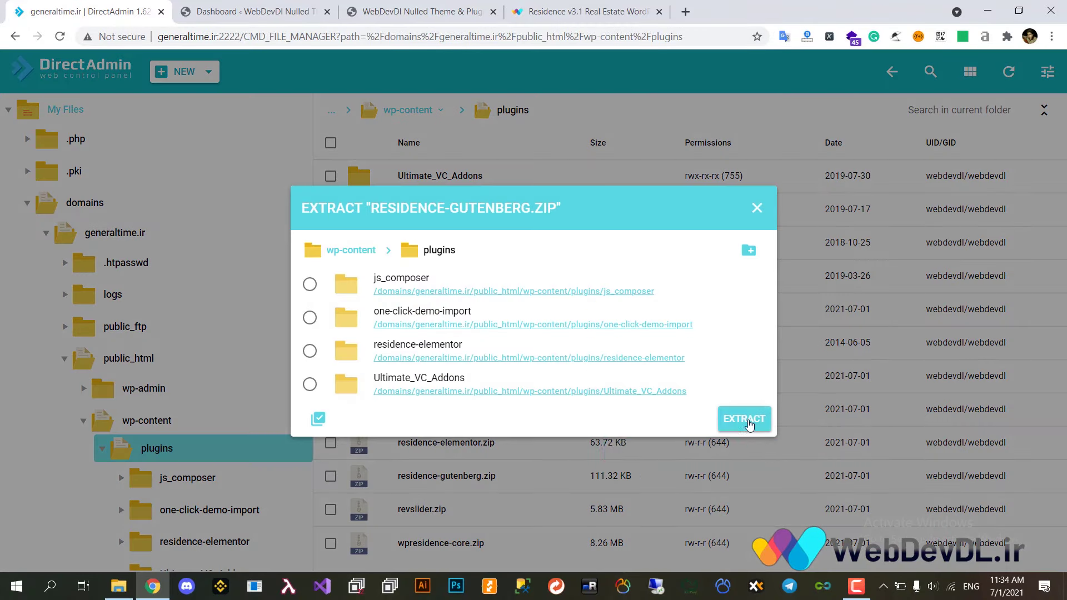
{"action": "left_click", "coordinate": [744, 420]}
{"action": "right_click", "coordinate": [418, 542]}
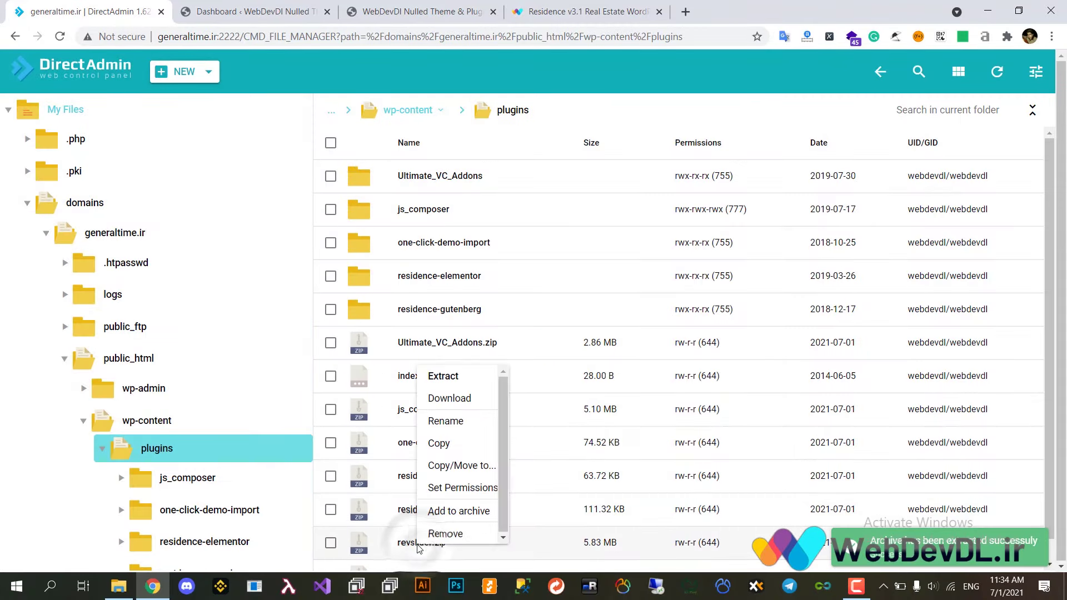
{"action": "left_click", "coordinate": [441, 378]}
{"action": "left_click", "coordinate": [745, 436]}
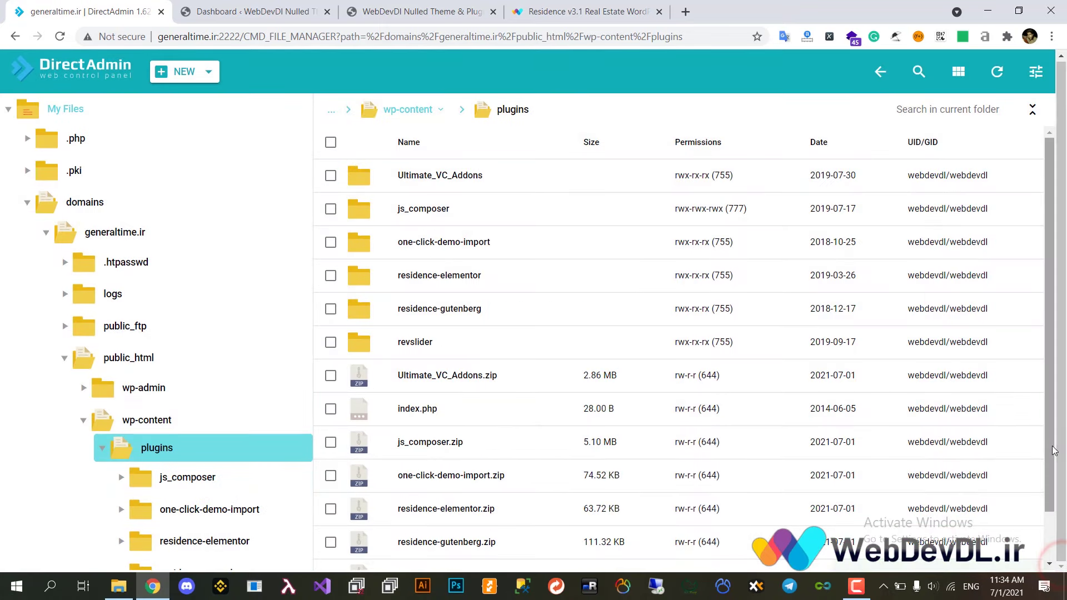
Extract wpresidence-core.zip directly into the plugins folder
{"action": "left_click_drag", "start_coordinate": [1049, 446], "coordinate": [1052, 507]}
{"action": "right_click", "coordinate": [419, 372]}
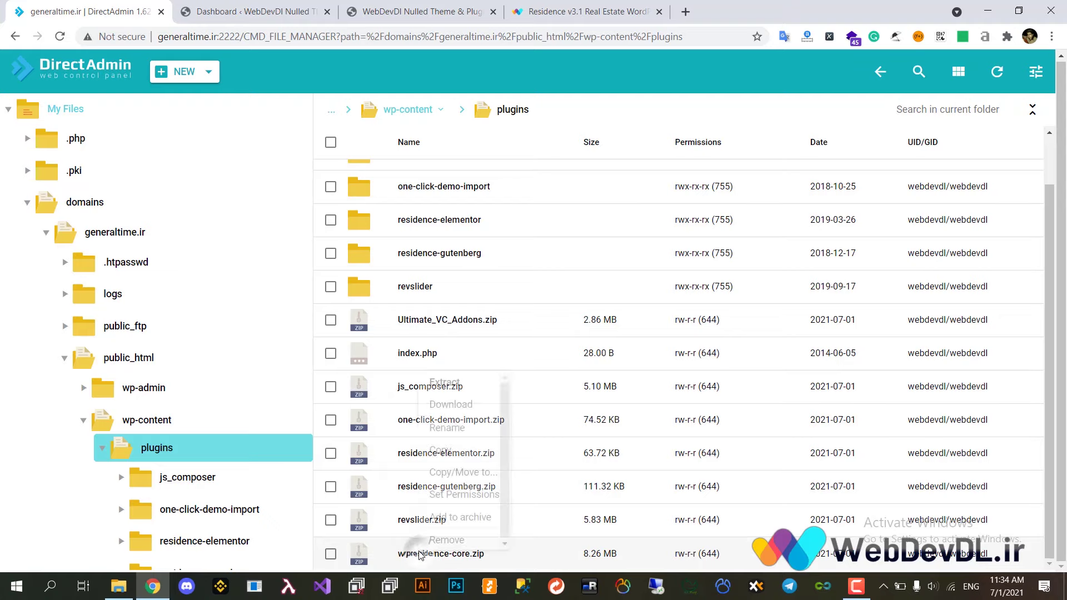
{"action": "left_click", "coordinate": [444, 382]}
{"action": "left_click", "coordinate": [743, 450]}
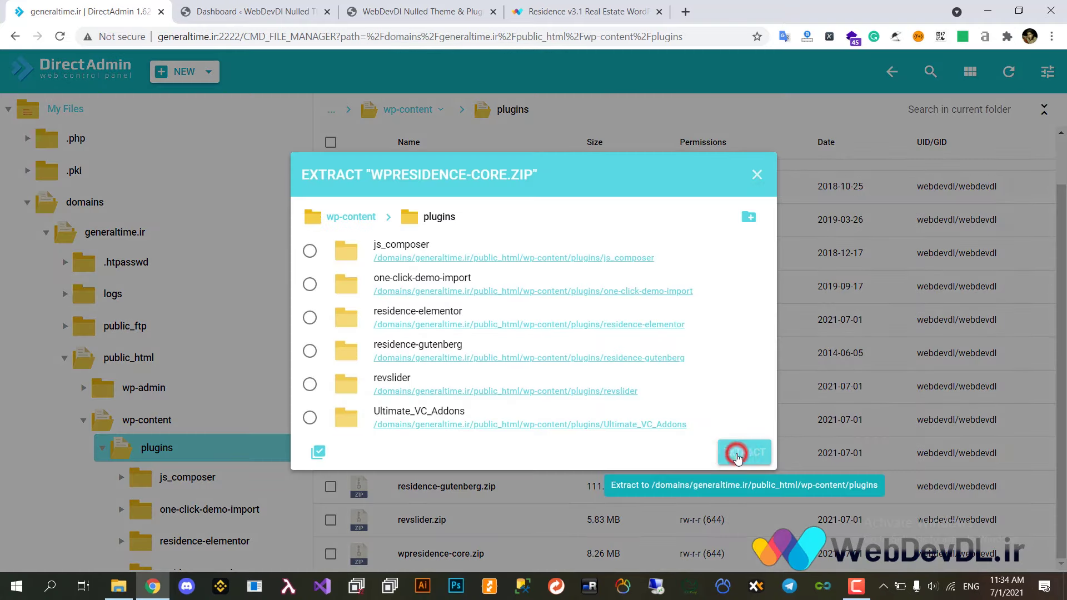
Permanently remove the seven plugin zip archives from the plugins folder, without sending them to the trash
{"action": "left_click", "coordinate": [1048, 404]}
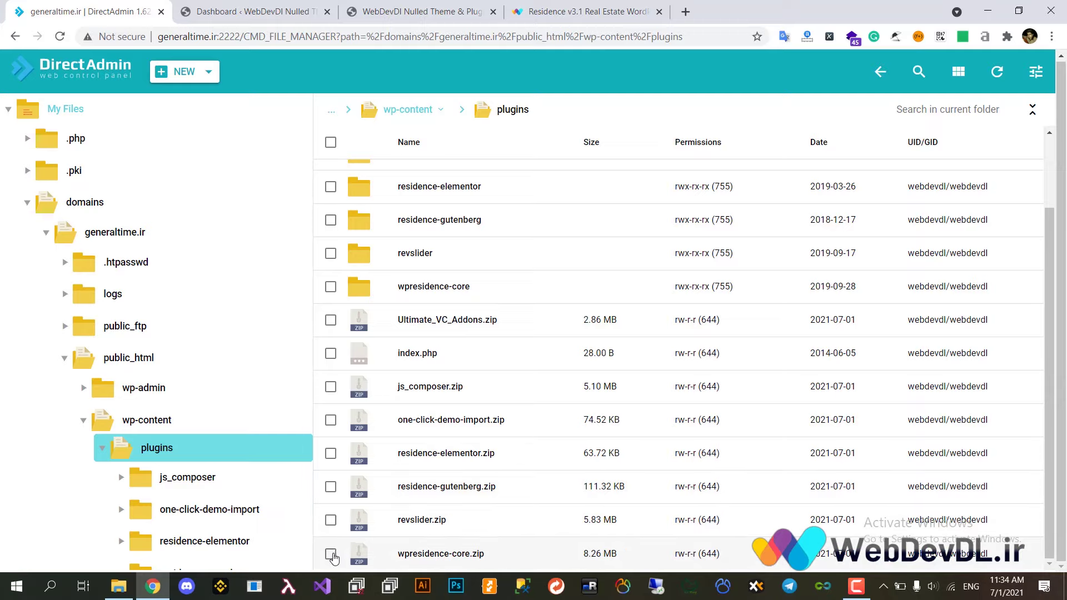
{"action": "left_click", "coordinate": [331, 554]}
{"action": "left_click", "coordinate": [330, 520]}
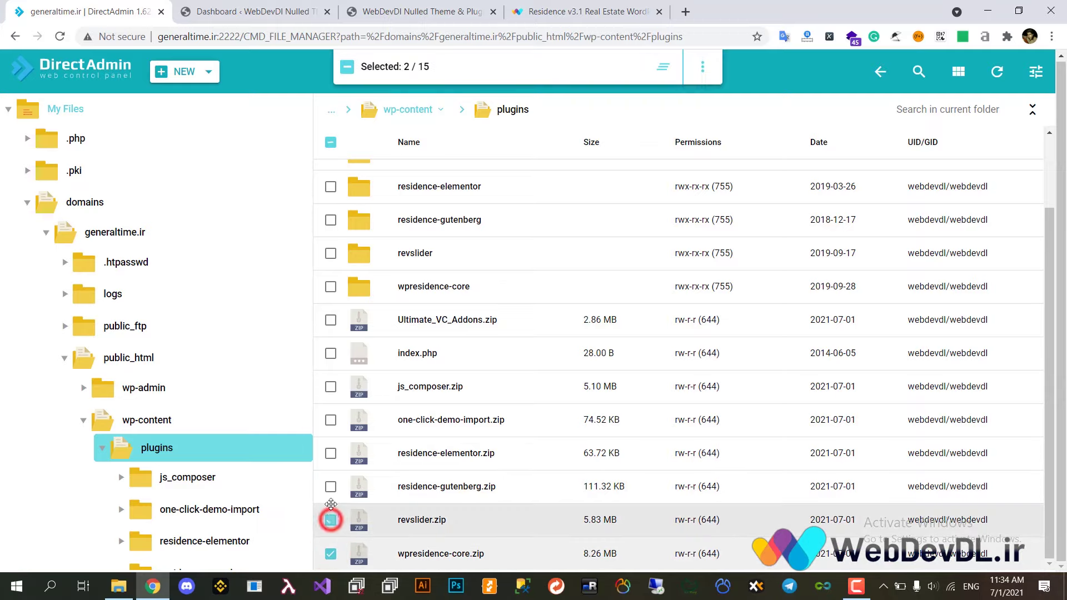
{"action": "left_click", "coordinate": [331, 487]}
{"action": "left_click", "coordinate": [331, 453]}
{"action": "left_click", "coordinate": [330, 420]}
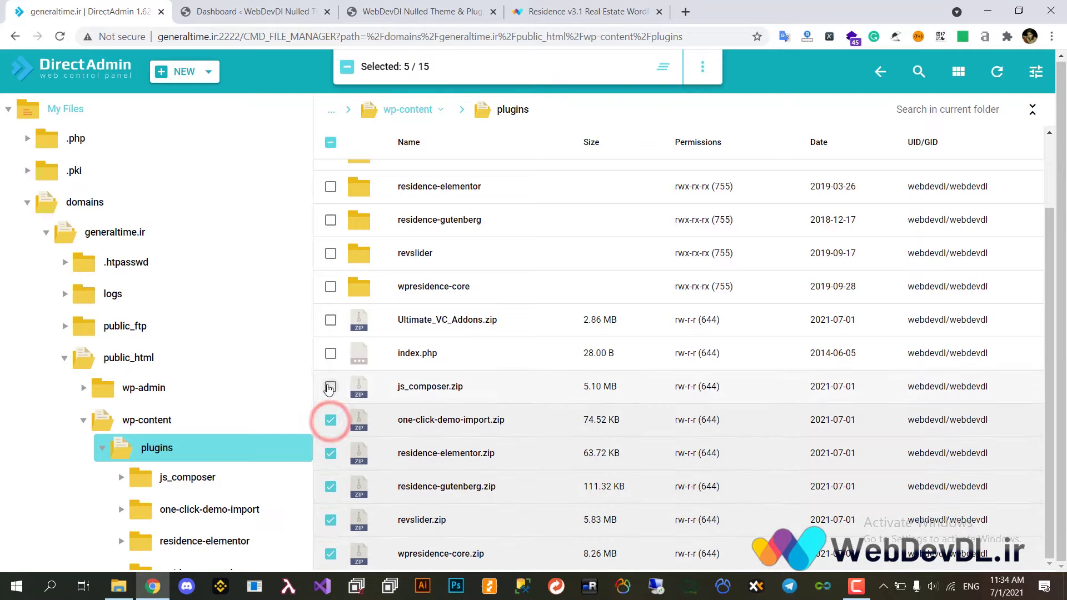
{"action": "left_click", "coordinate": [331, 387]}
{"action": "left_click", "coordinate": [331, 320]}
{"action": "right_click", "coordinate": [352, 322]}
{"action": "left_click", "coordinate": [374, 400]}
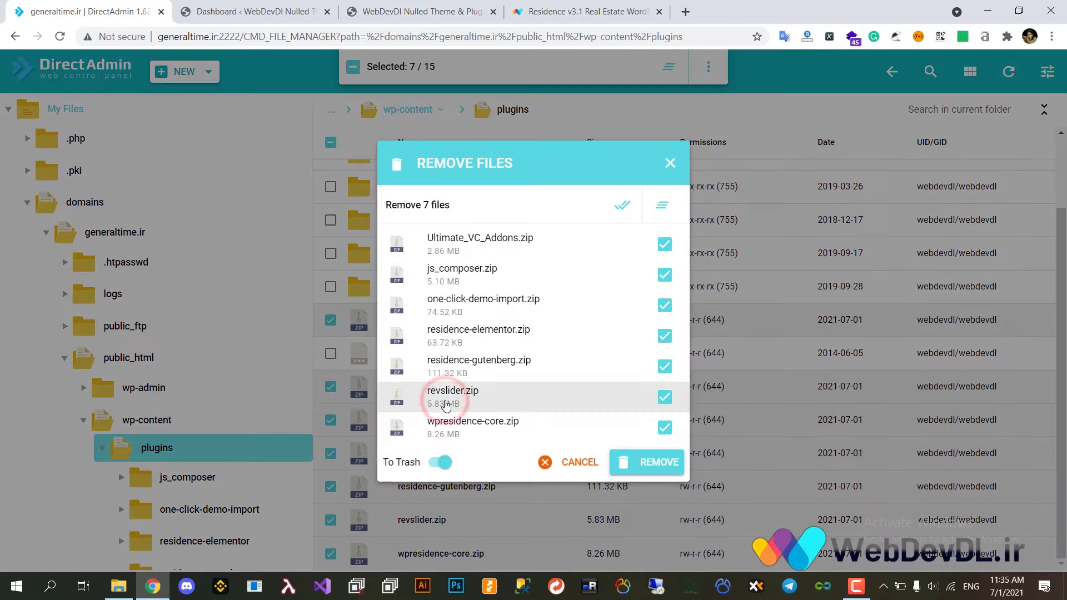
{"action": "left_click", "coordinate": [443, 462]}
{"action": "left_click", "coordinate": [636, 463]}
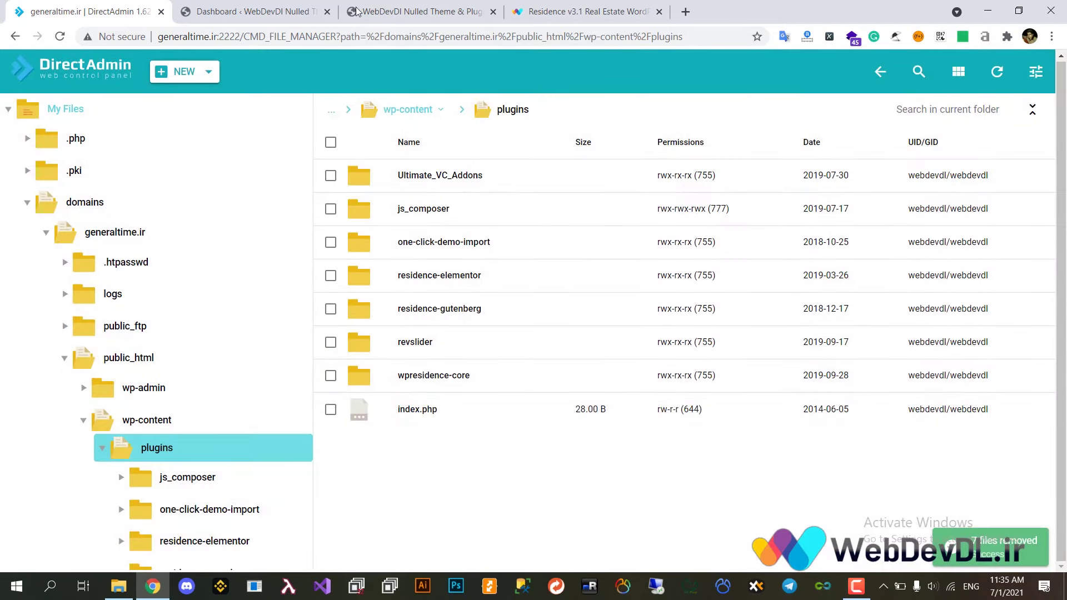
Switch to the WordPress dashboard, open the installed plugins list, and bulk-activate all the plugins
{"action": "left_click", "coordinate": [278, 6]}
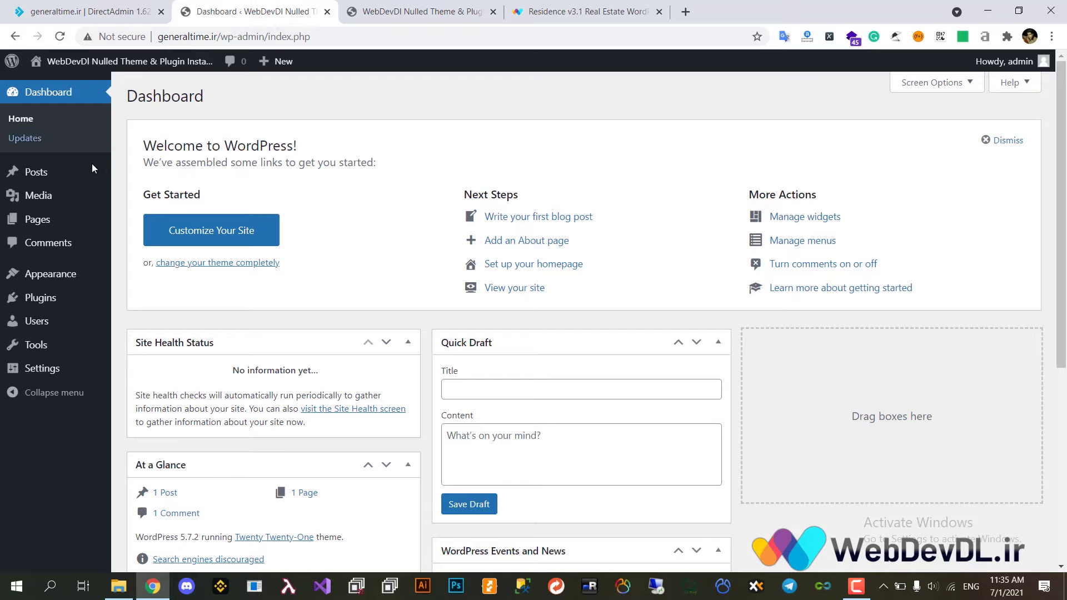
{"action": "left_click", "coordinate": [38, 305]}
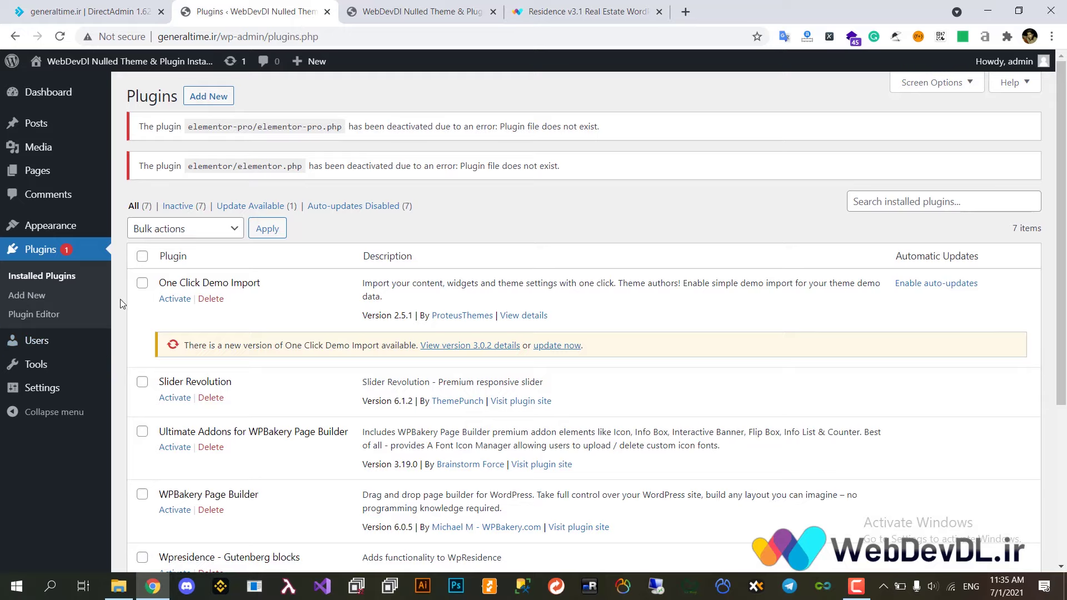
{"action": "scroll", "coordinate": [120, 299], "scroll_direction": "down", "scroll_amount": 3}
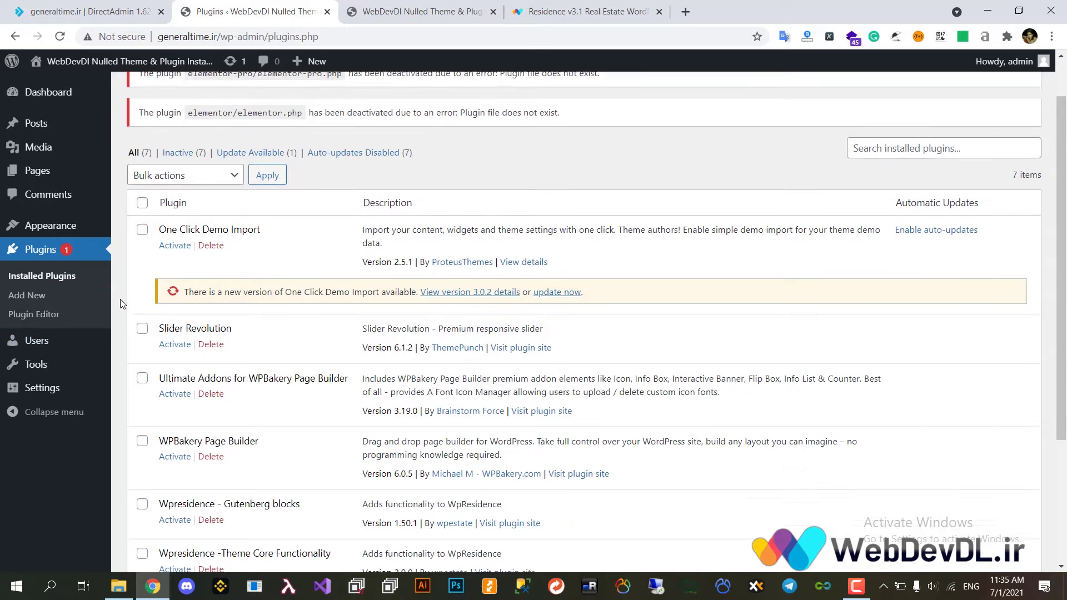
{"action": "scroll", "coordinate": [120, 300], "scroll_direction": "up", "scroll_amount": 3}
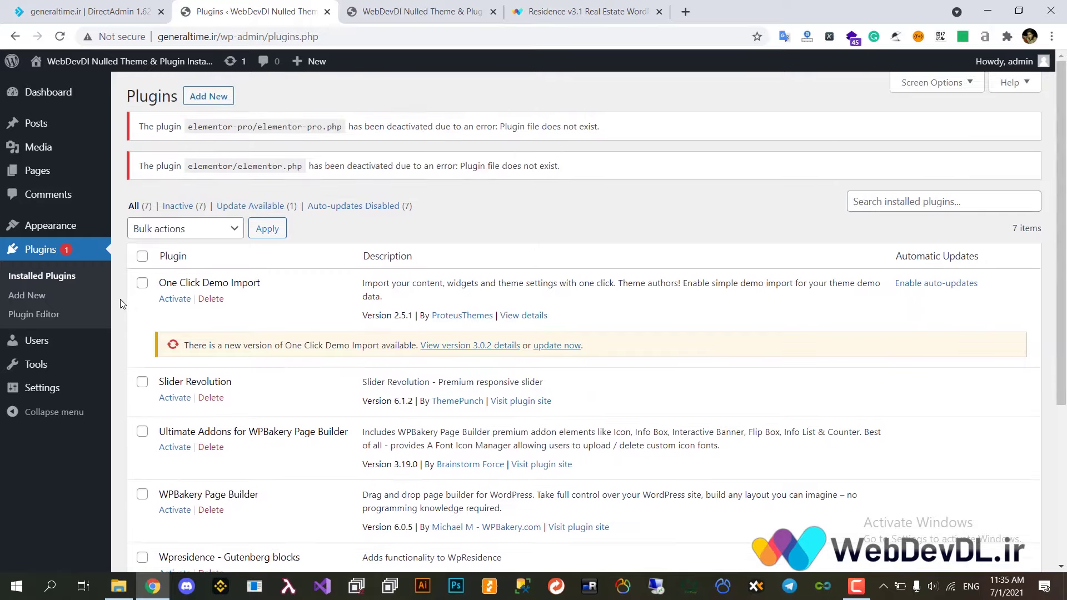
{"action": "left_click", "coordinate": [142, 255]}
{"action": "left_click", "coordinate": [177, 236]}
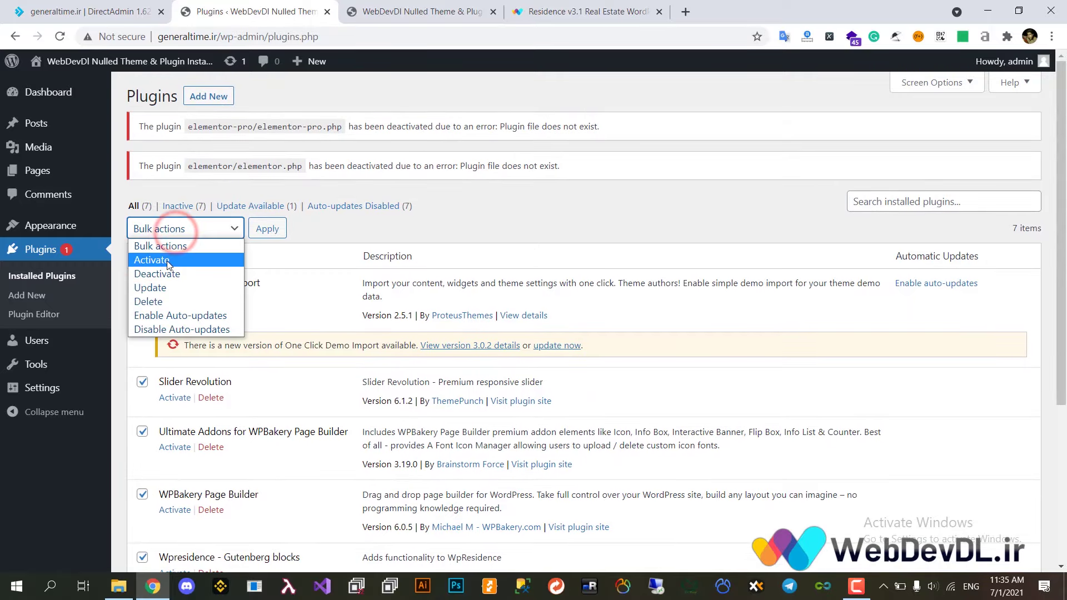
{"action": "left_click", "coordinate": [167, 259]}
{"action": "left_click", "coordinate": [265, 231]}
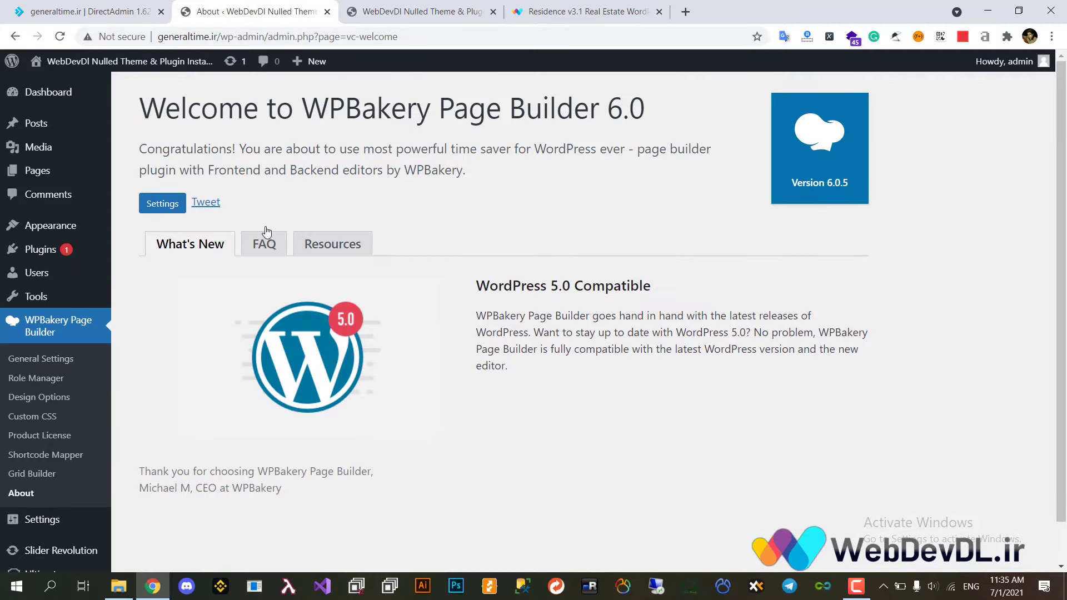
Return to the installed plugins, try to activate Wpresidence -Theme Core Functionality, and activate WpResidence Elementor Widgets
{"action": "scroll", "coordinate": [137, 232], "scroll_direction": "down", "scroll_amount": 1}
{"action": "left_click", "coordinate": [34, 208]}
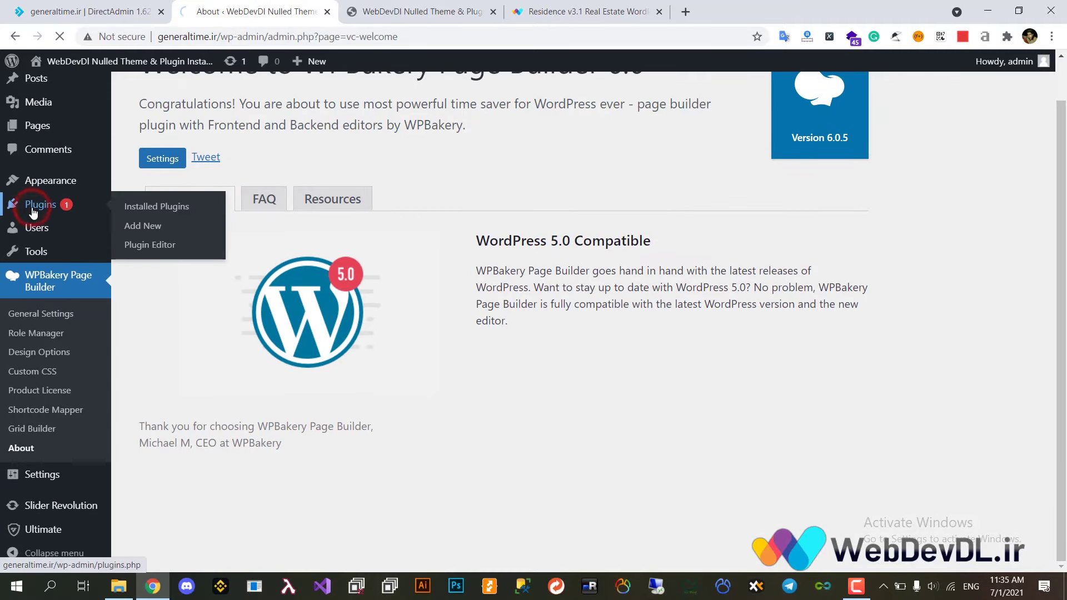
{"action": "scroll", "coordinate": [118, 200], "scroll_direction": "down", "scroll_amount": 5}
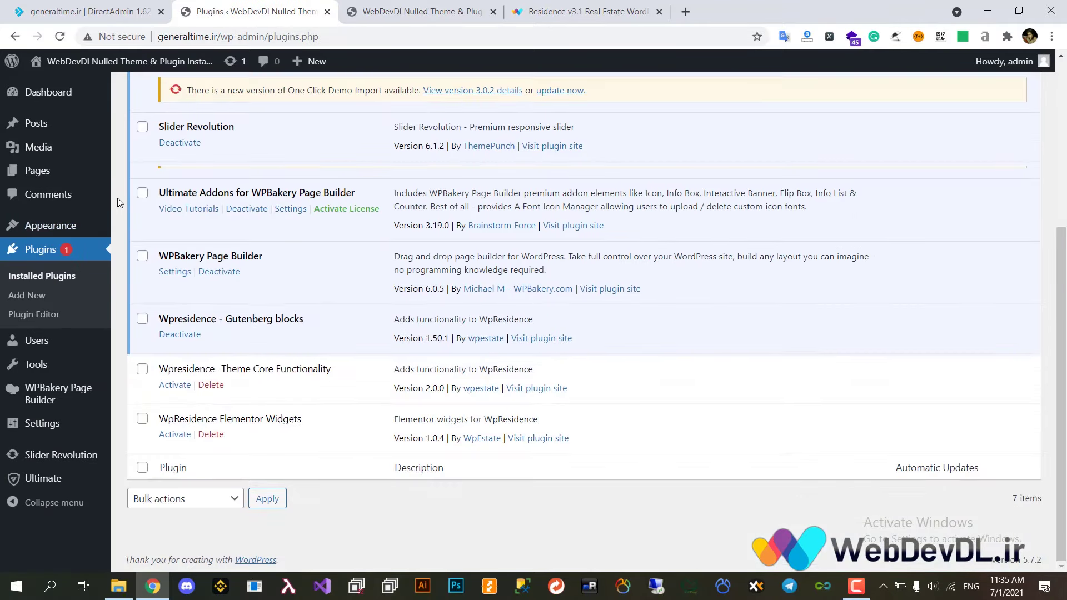
{"action": "left_click", "coordinate": [171, 386]}
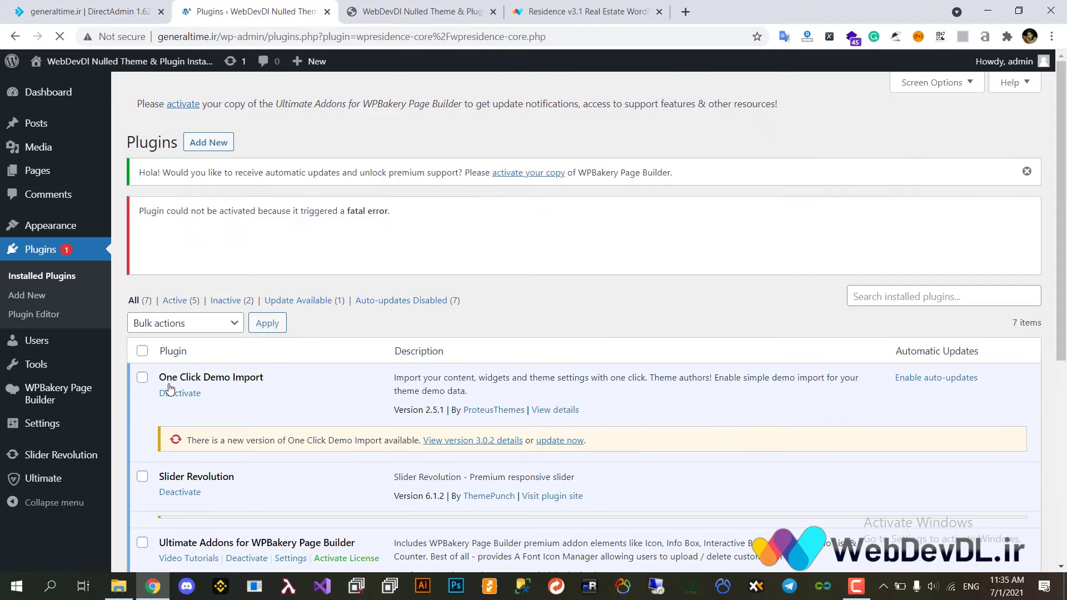
{"action": "scroll", "coordinate": [170, 388], "scroll_direction": "down", "scroll_amount": 6}
{"action": "left_click", "coordinate": [176, 434]}
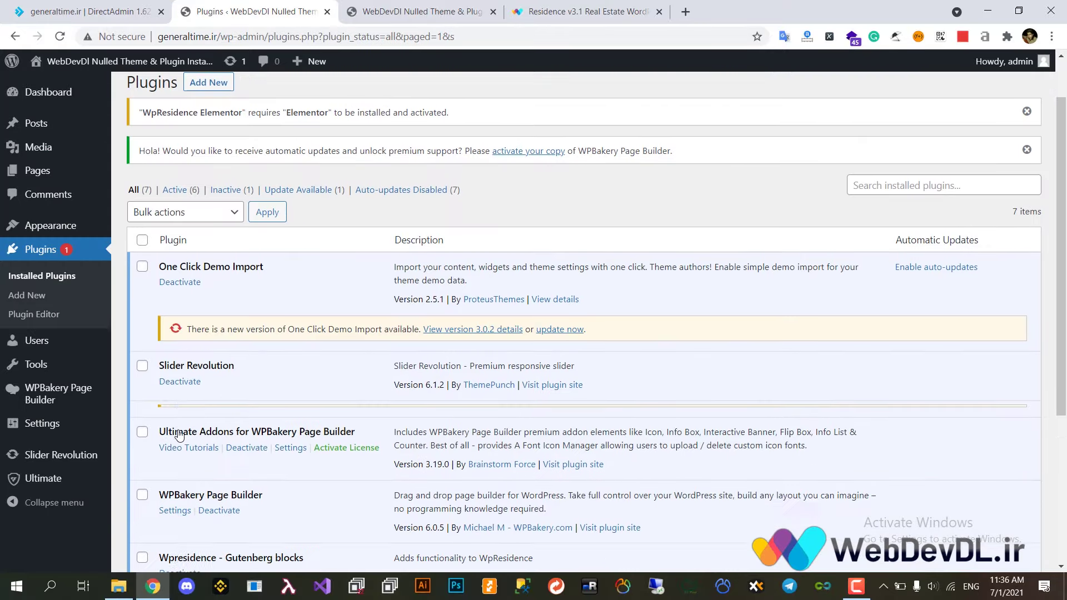
Try again to activate the Wpresidence -Theme Core Functionality plugin and check the activation notices
{"action": "scroll", "coordinate": [167, 431], "scroll_direction": "down", "scroll_amount": 6}
{"action": "left_click", "coordinate": [175, 386]}
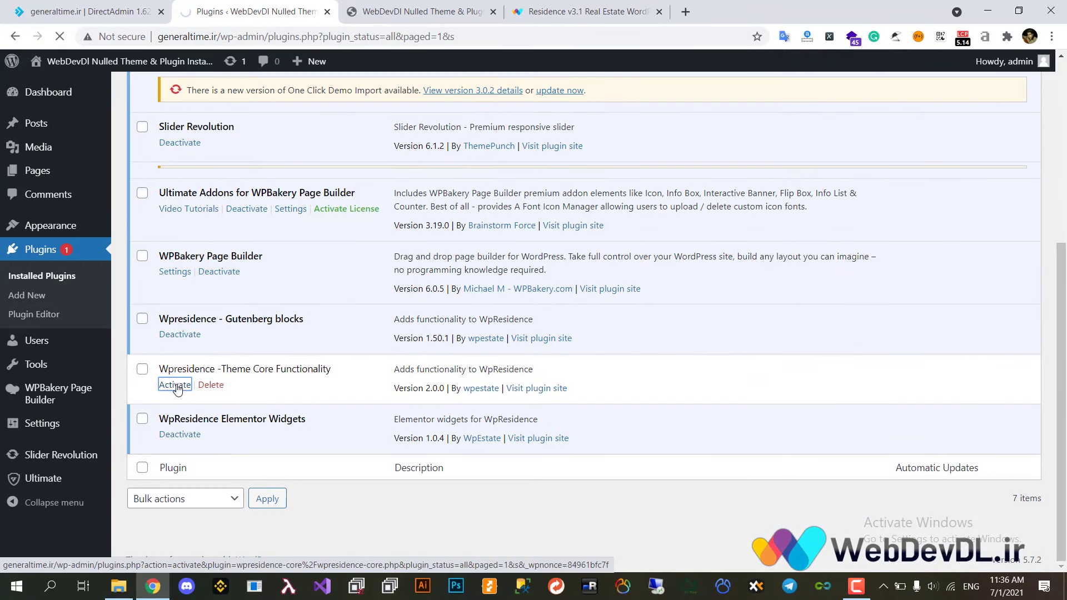
{"action": "scroll", "coordinate": [178, 389], "scroll_direction": "down", "scroll_amount": 6}
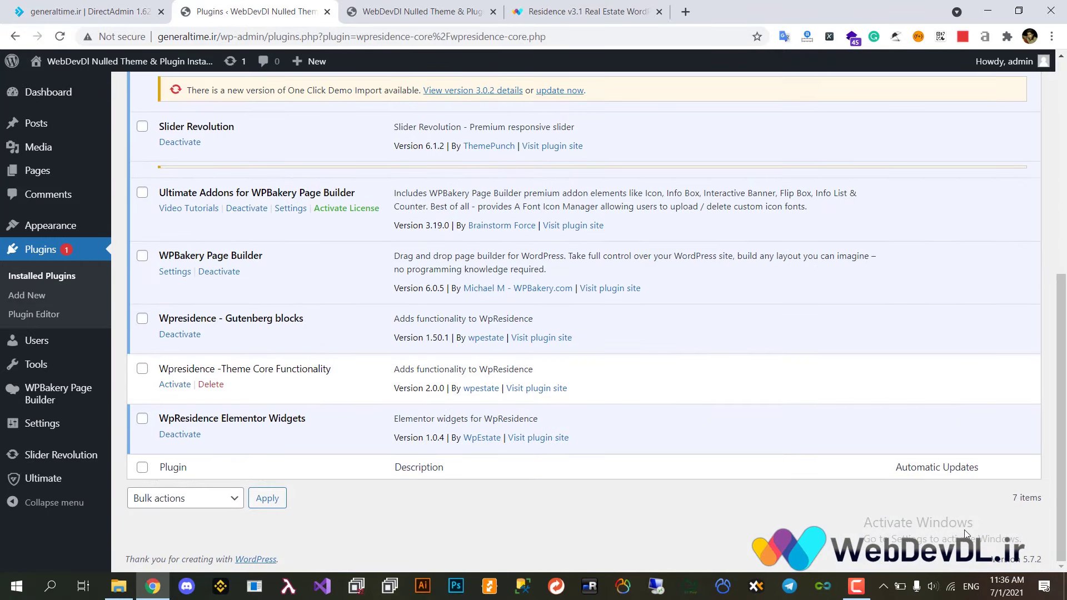
{"action": "scroll", "coordinate": [965, 534], "scroll_direction": "up", "scroll_amount": 7}
Open the installed themes and activate the WpResidence theme
{"action": "mouse_move", "coordinate": [49, 224]}
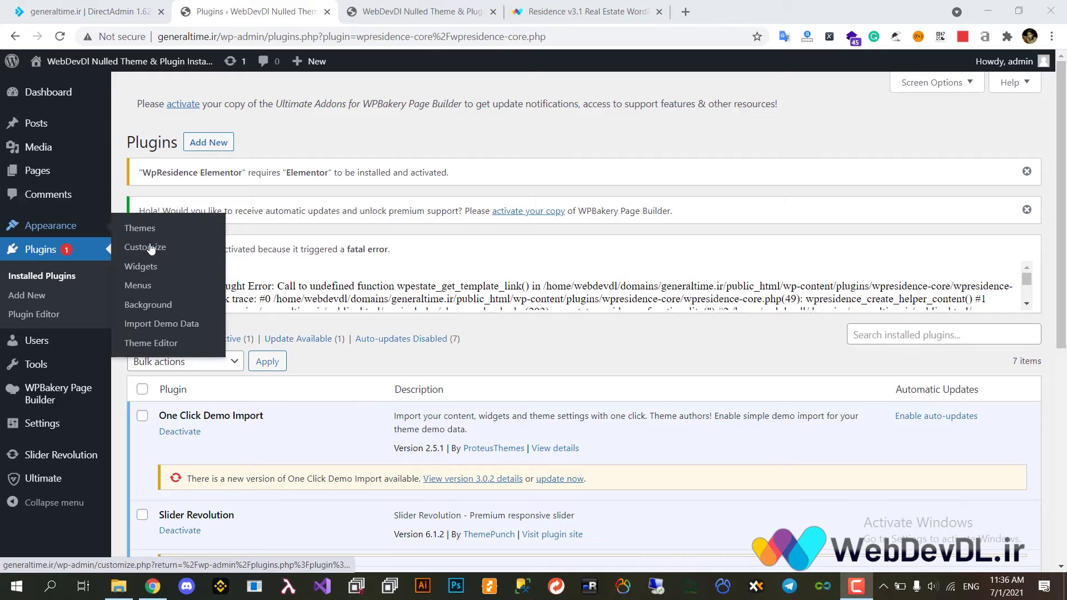
{"action": "left_click", "coordinate": [150, 232]}
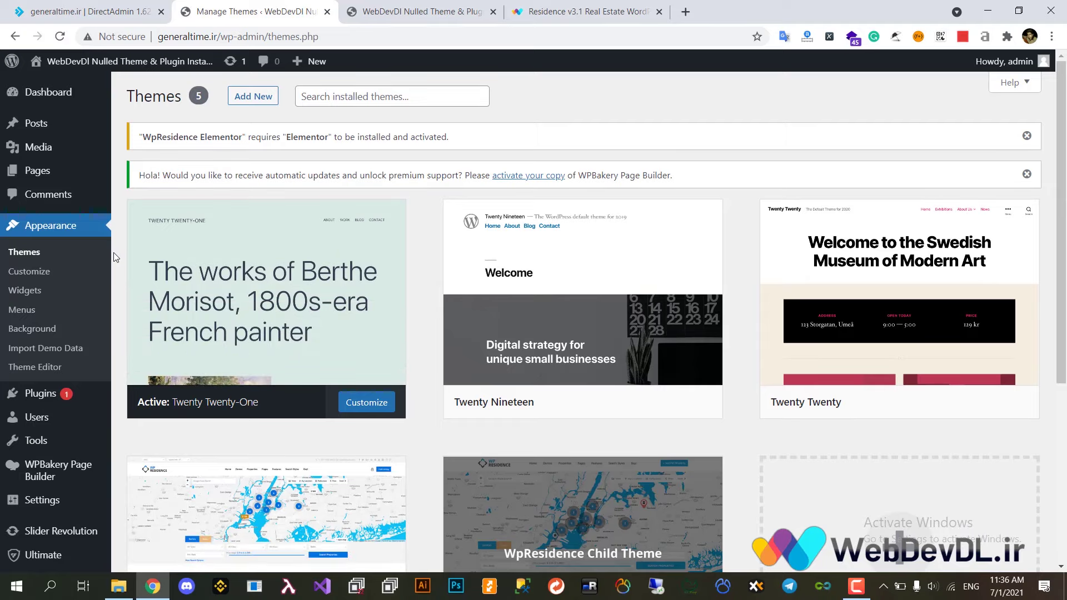
{"action": "scroll", "coordinate": [113, 252], "scroll_direction": "down", "scroll_amount": 5}
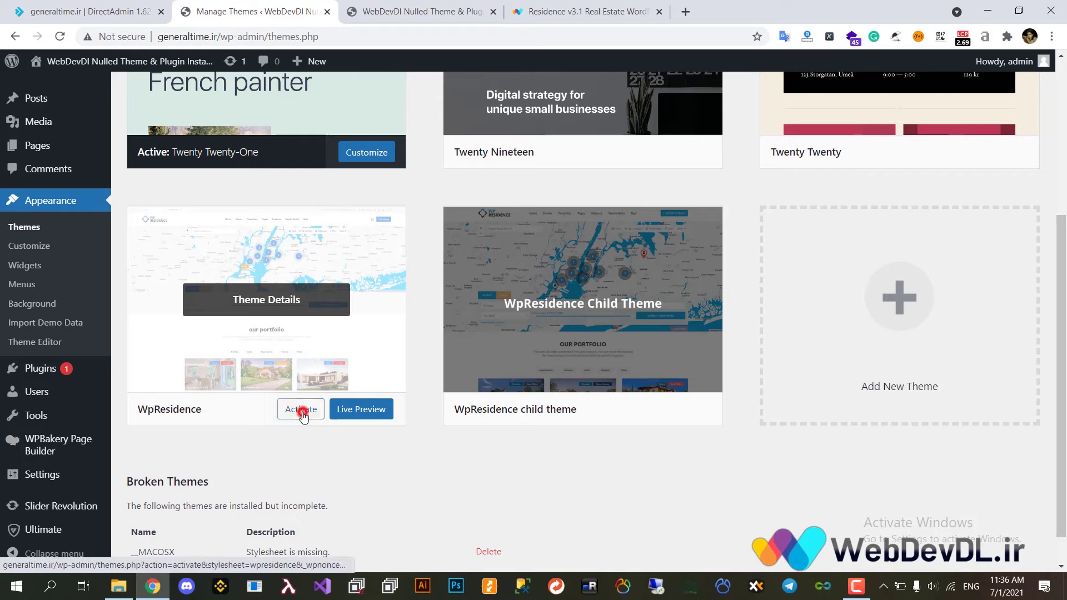
{"action": "left_click", "coordinate": [303, 413]}
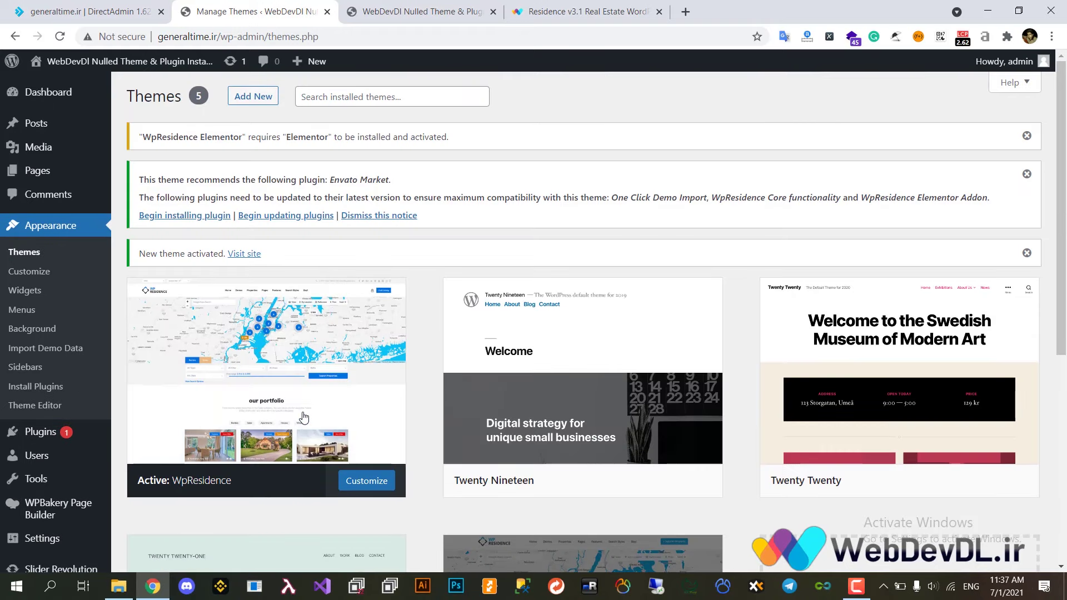
{"action": "scroll", "coordinate": [303, 417], "scroll_direction": "down", "scroll_amount": 5}
{"action": "scroll", "coordinate": [303, 417], "scroll_direction": "up", "scroll_amount": 4}
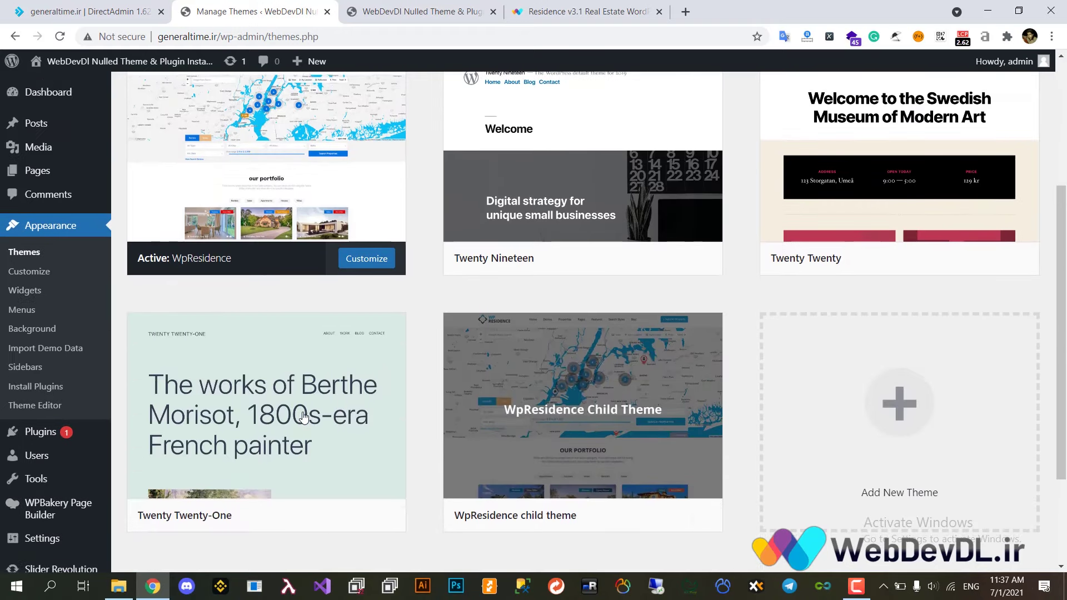
{"action": "mouse_move", "coordinate": [319, 339]}
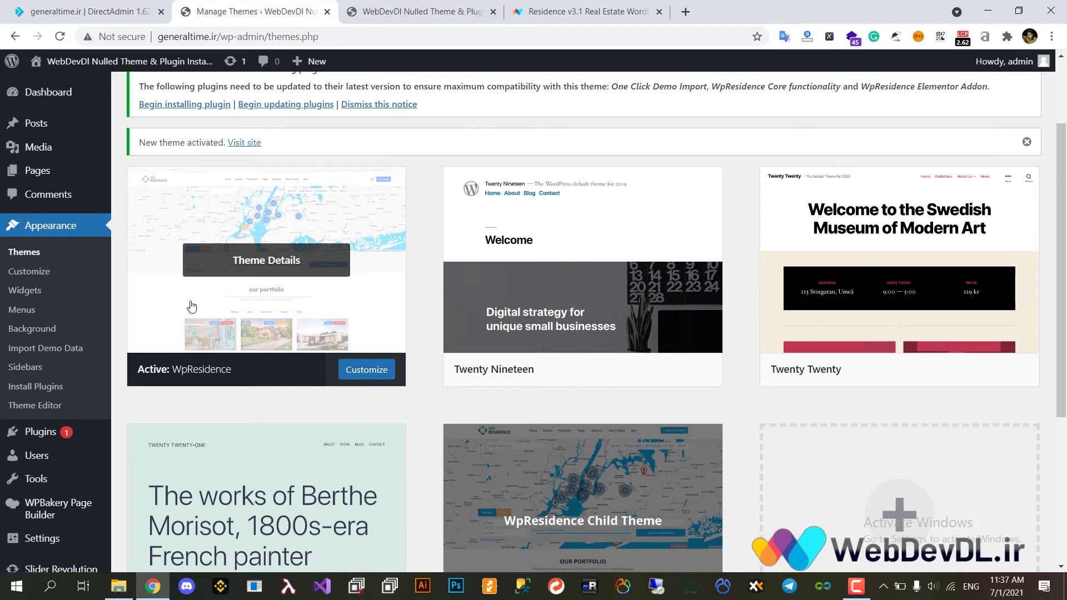
Open the theme's demo data import page and import the Main demo, confirming the import
{"action": "left_click", "coordinate": [44, 350]}
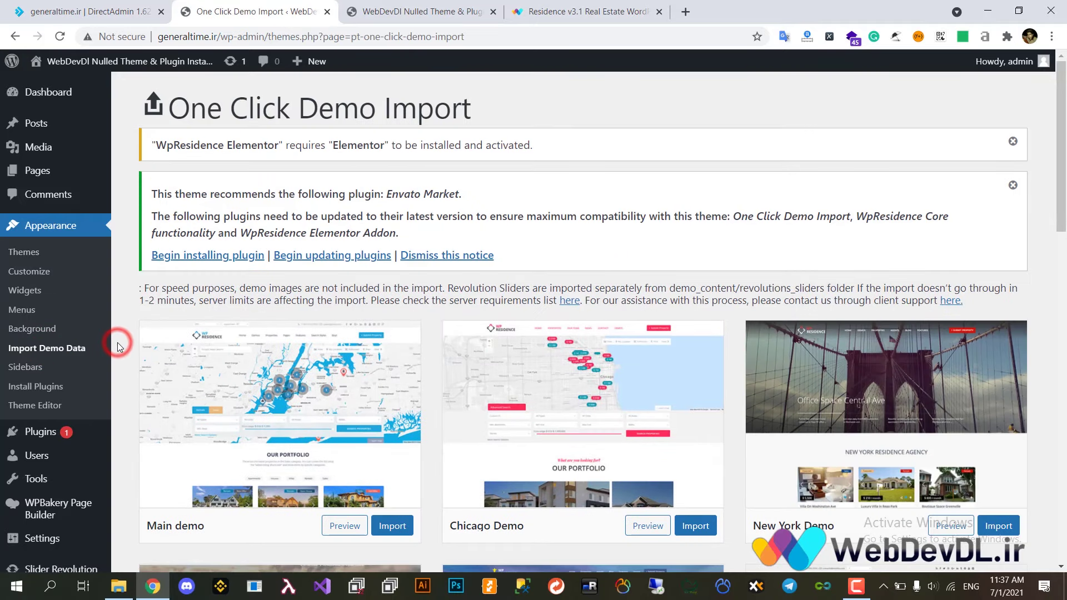
{"action": "scroll", "coordinate": [118, 342], "scroll_direction": "down", "scroll_amount": 4}
{"action": "scroll", "coordinate": [118, 342], "scroll_direction": "down", "scroll_amount": 1}
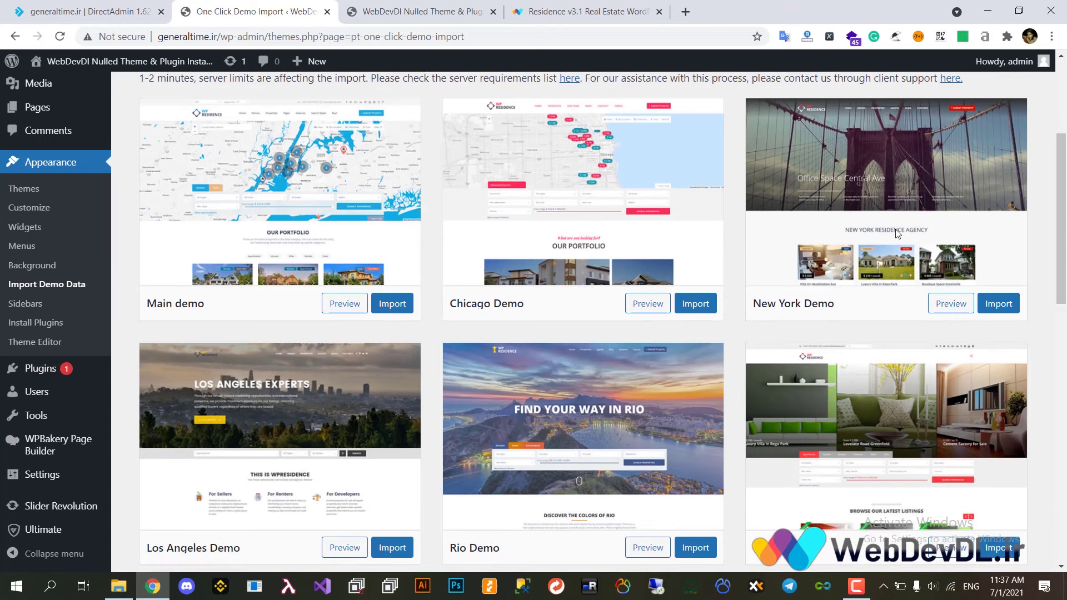
{"action": "left_click", "coordinate": [389, 302]}
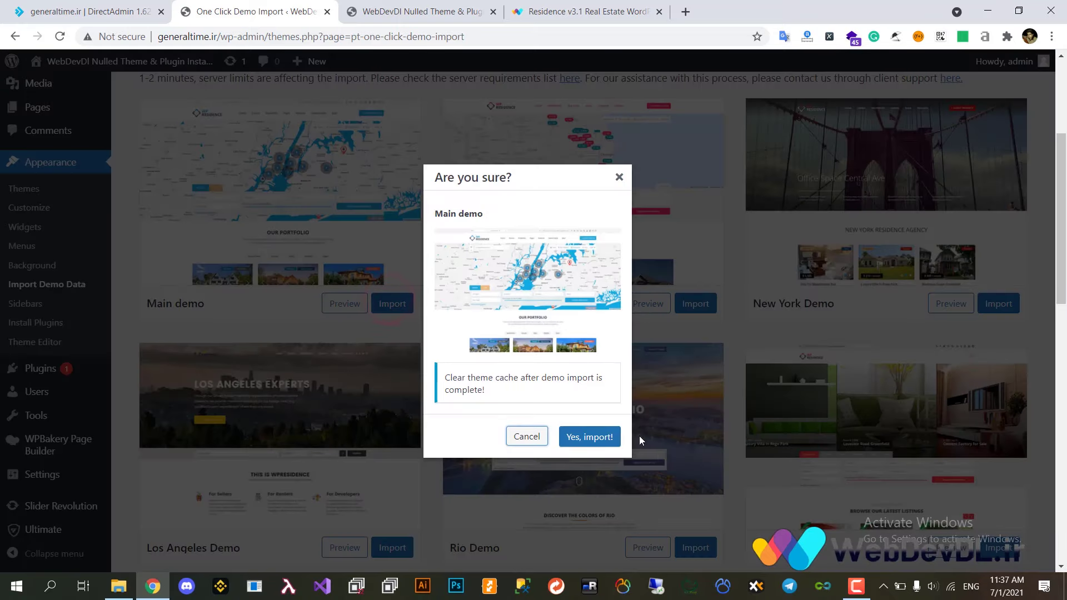
{"action": "left_click", "coordinate": [582, 438]}
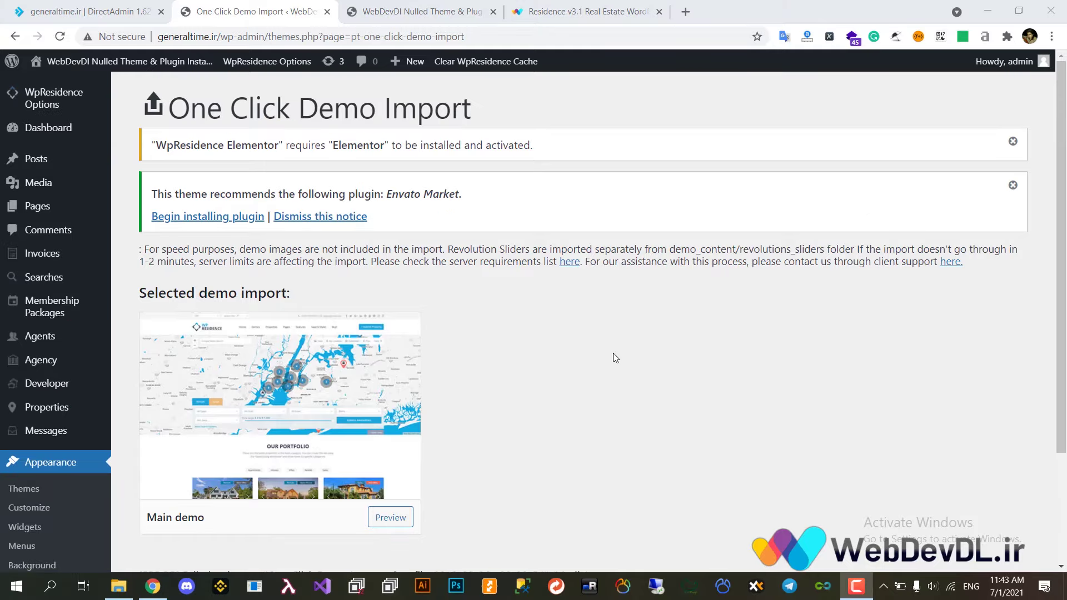
{"action": "left_click", "coordinate": [614, 356]}
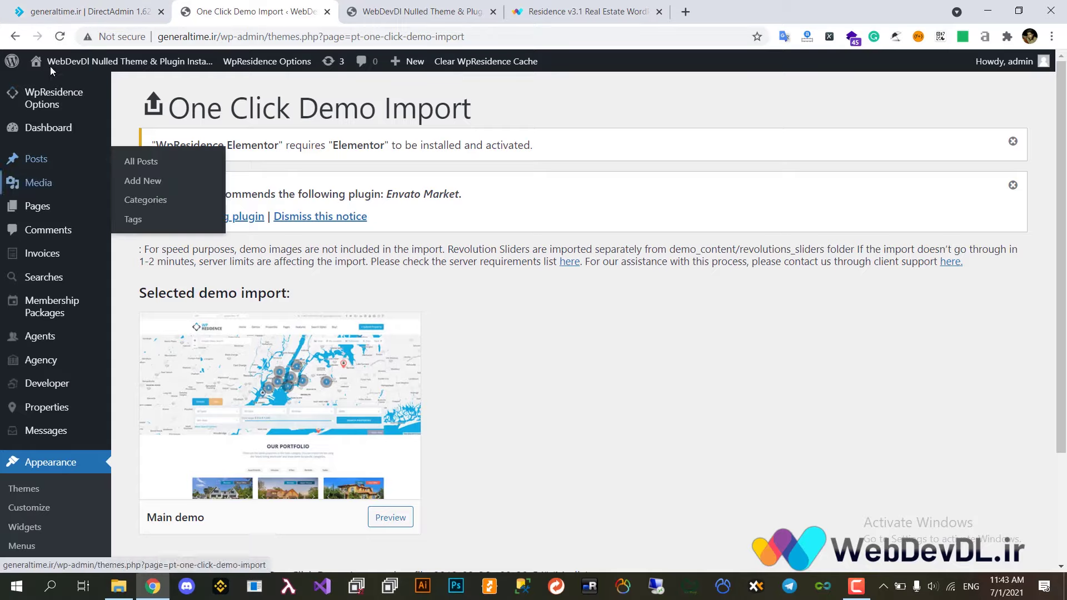
Load the WordPress dashboard at generaltime.ir/wp-admin/ and examine its notices, WP Residence banner, and widgets
{"action": "left_click", "coordinate": [493, 37]}
{"action": "type", "text": "generaltime.ir/wp-admin/"}
{"action": "key", "text": "Return"}
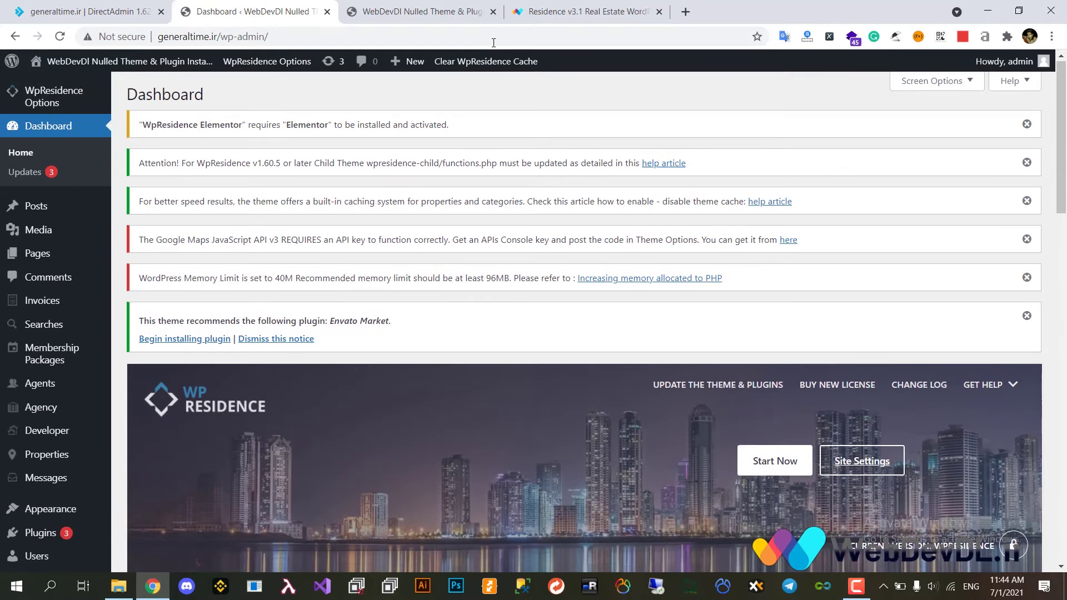
{"action": "scroll", "coordinate": [493, 43], "scroll_direction": "down", "scroll_amount": 3}
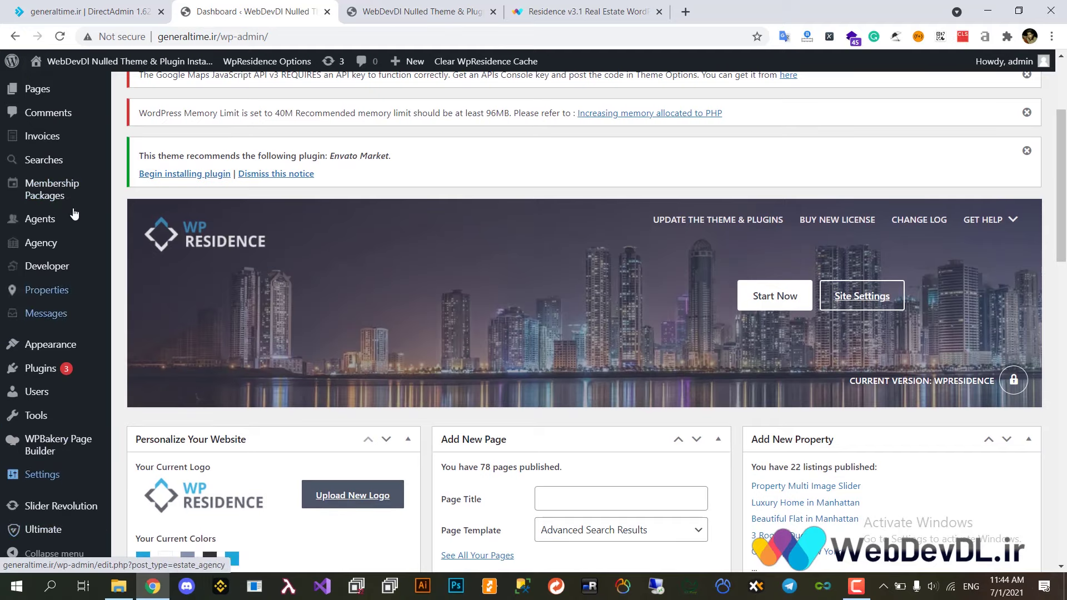
{"action": "left_click", "coordinate": [385, 178]}
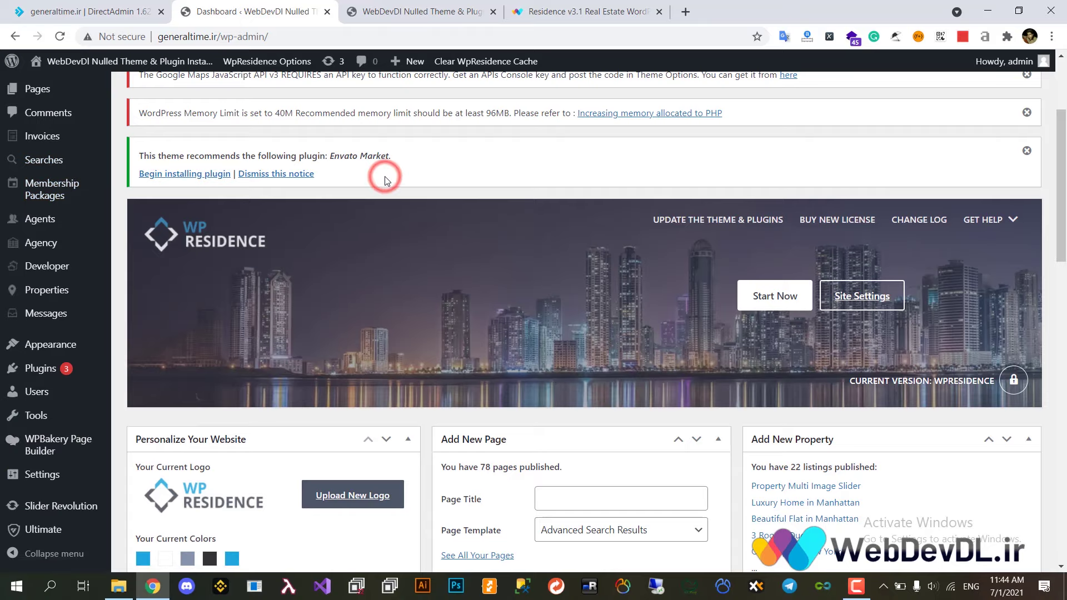
{"action": "scroll", "coordinate": [385, 179], "scroll_direction": "down", "scroll_amount": 5}
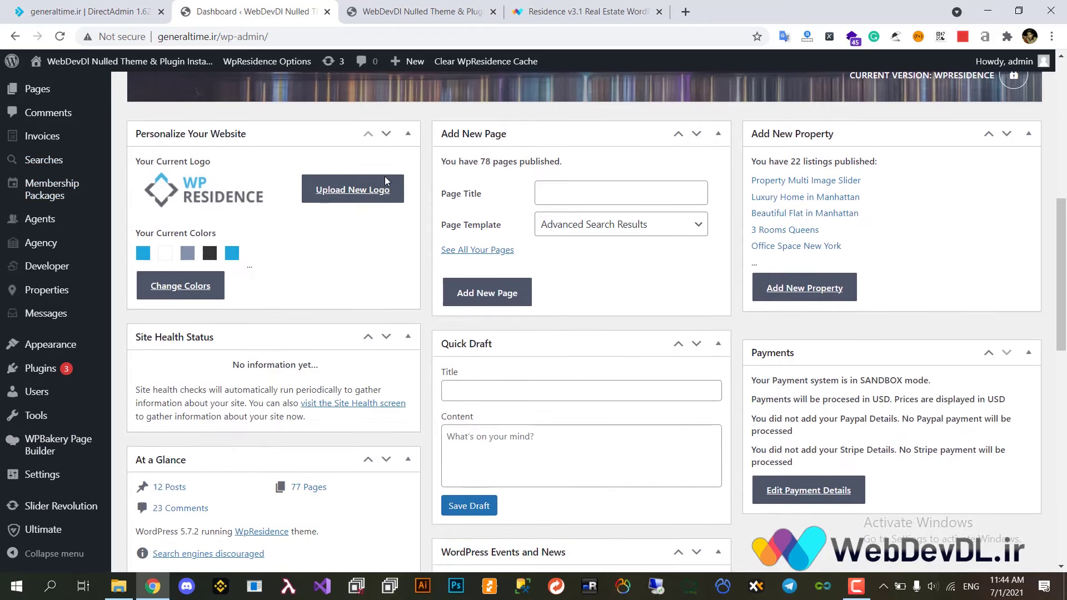
{"action": "scroll", "coordinate": [386, 179], "scroll_direction": "down", "scroll_amount": 4}
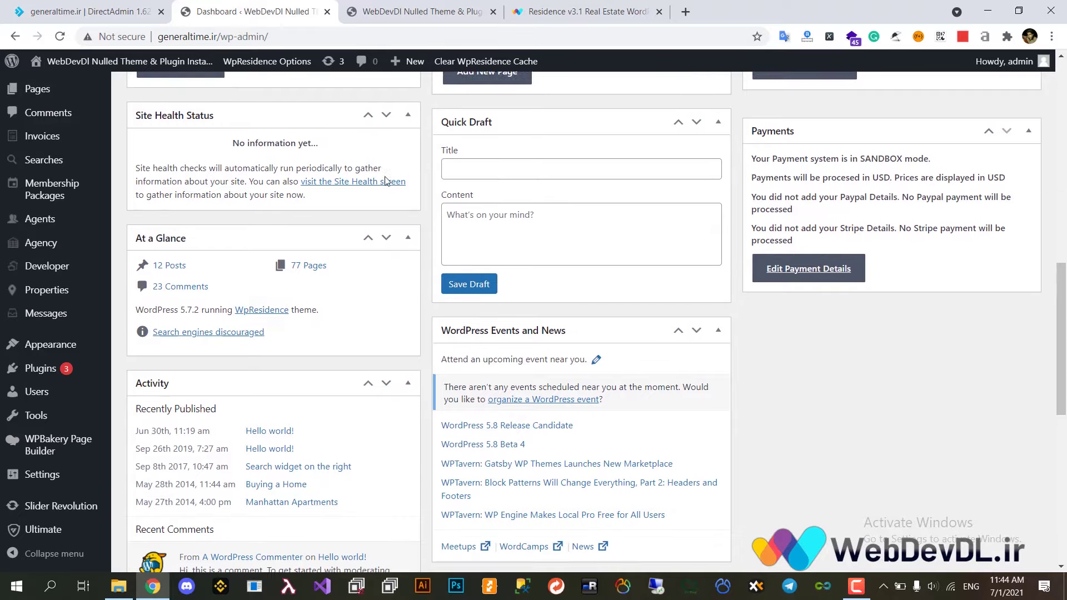
{"action": "scroll", "coordinate": [386, 180], "scroll_direction": "down", "scroll_amount": 9}
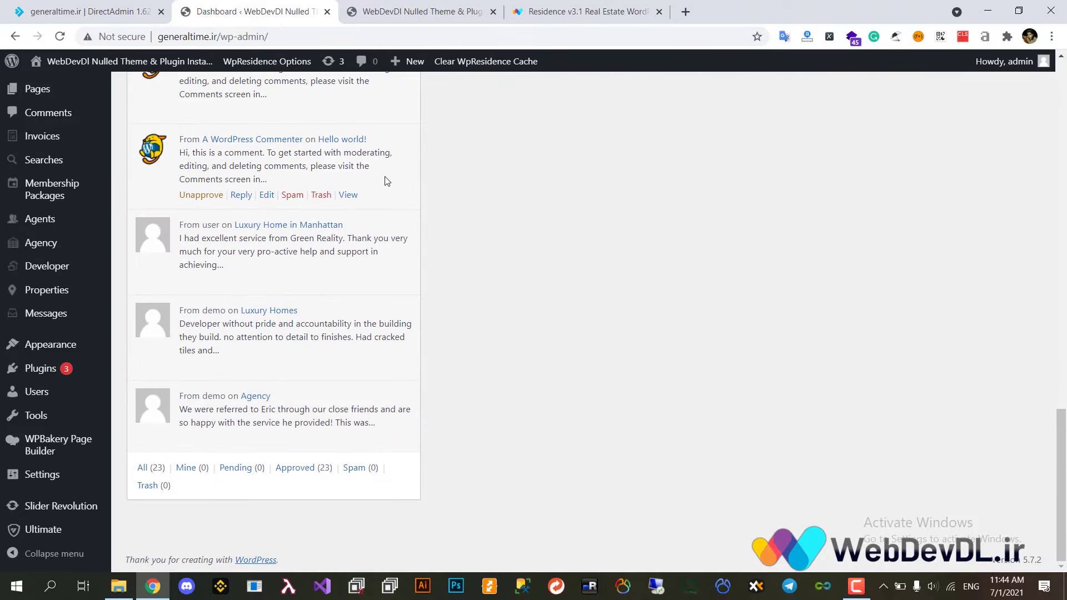
{"action": "scroll", "coordinate": [387, 181], "scroll_direction": "up", "scroll_amount": 16}
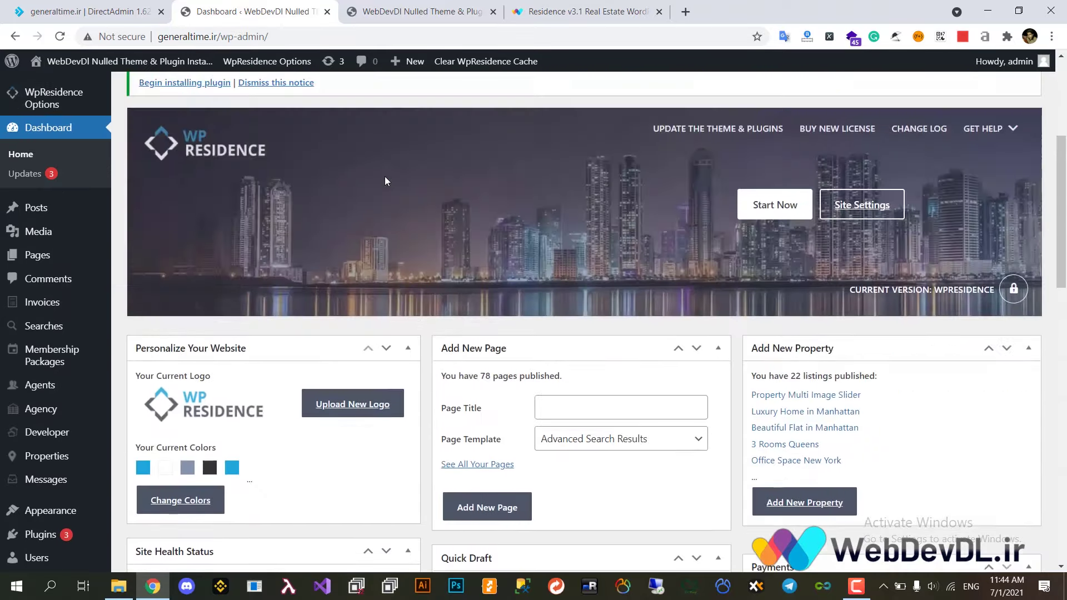
Switch to the open generaltime.ir front page and reload it to load the imported WP Residence demo
{"action": "scroll", "coordinate": [385, 181], "scroll_direction": "up", "scroll_amount": 5}
{"action": "left_click", "coordinate": [443, 5]}
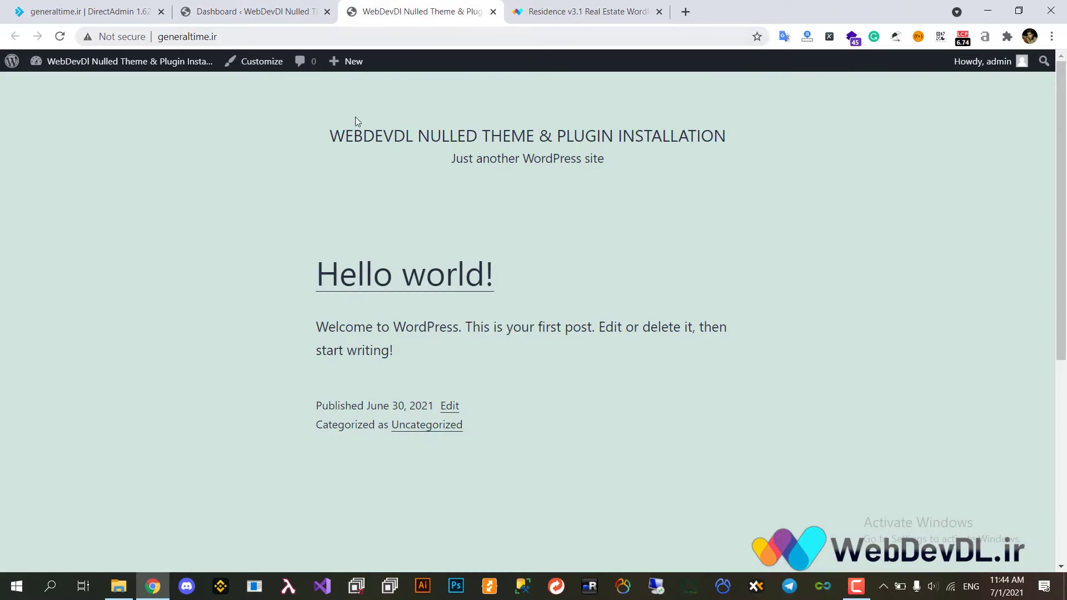
{"action": "right_click", "coordinate": [267, 165]}
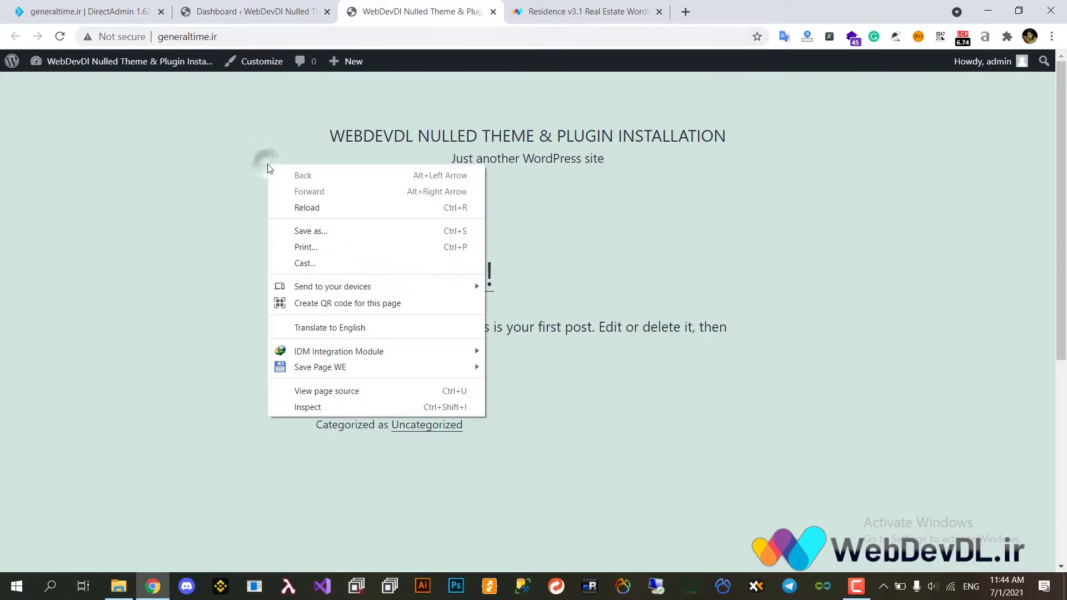
{"action": "left_click", "coordinate": [285, 215]}
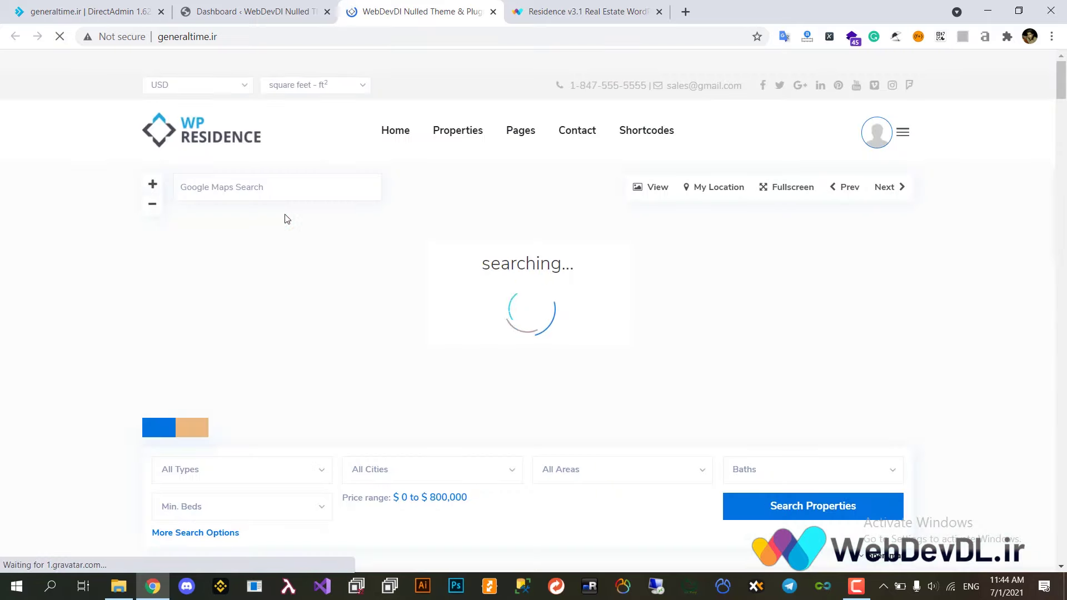
Examine the demo home page from the property map through the portfolio, featured properties, testimonials and agents to the footer
{"action": "left_click", "coordinate": [66, 465]}
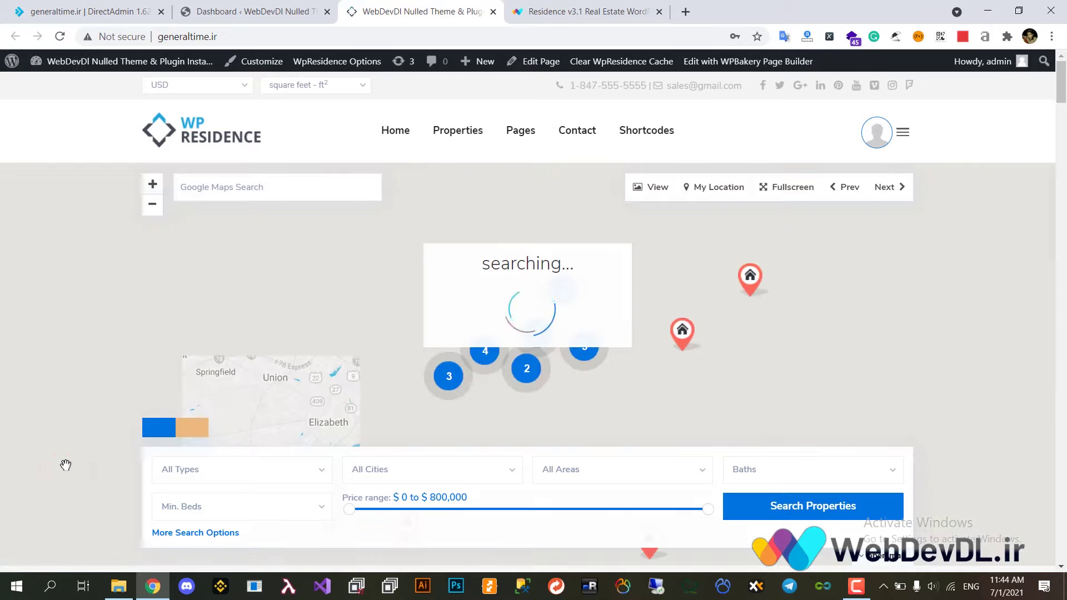
{"action": "scroll", "coordinate": [66, 465], "scroll_direction": "down", "scroll_amount": 6}
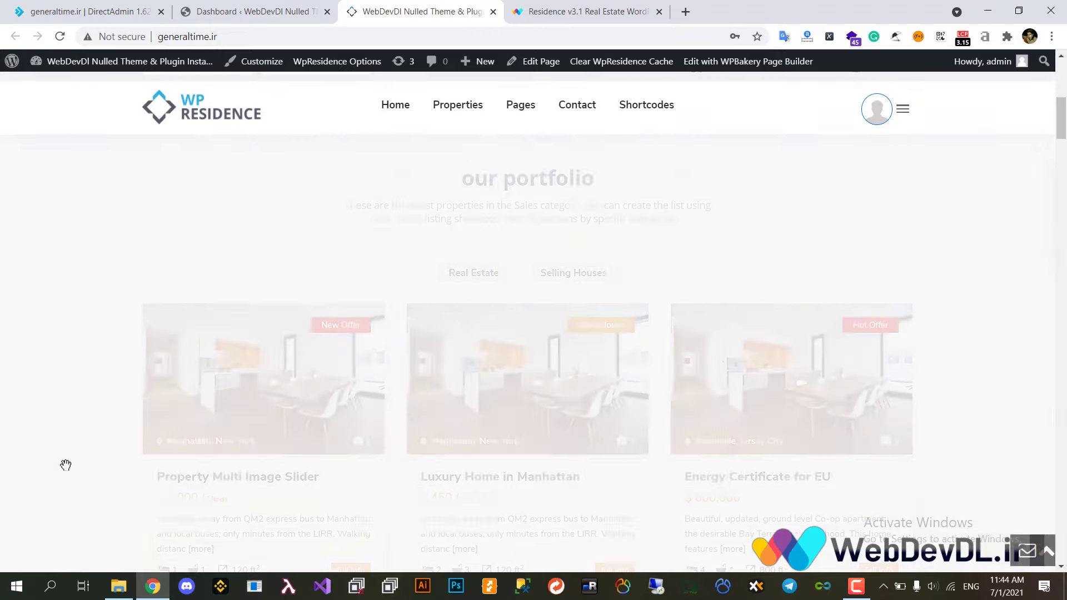
{"action": "scroll", "coordinate": [66, 465], "scroll_direction": "down", "scroll_amount": 15}
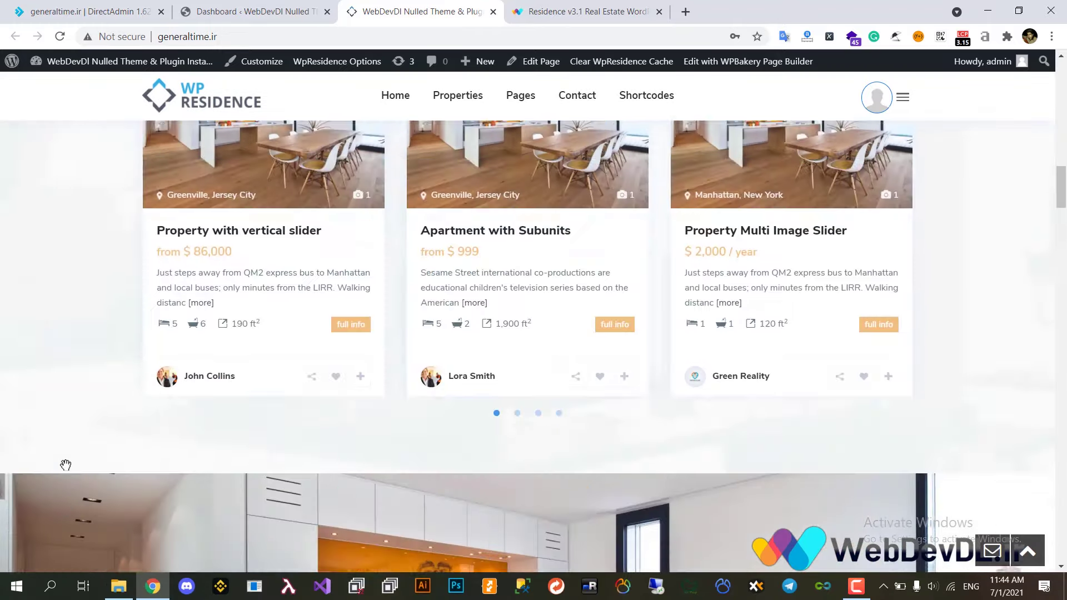
{"action": "scroll", "coordinate": [66, 465], "scroll_direction": "down", "scroll_amount": 10}
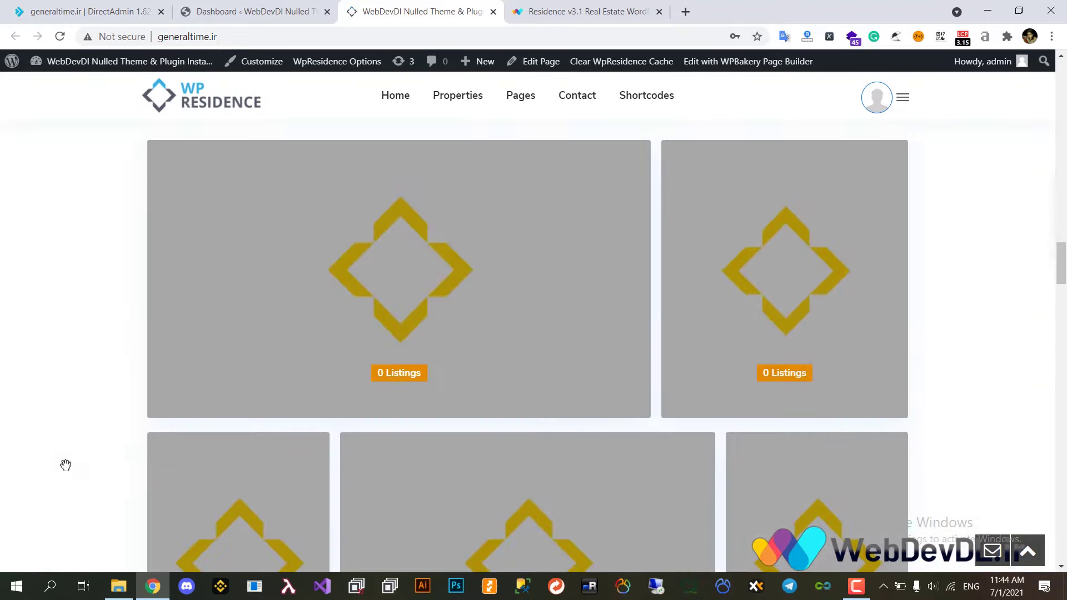
{"action": "scroll", "coordinate": [66, 465], "scroll_direction": "down", "scroll_amount": 8}
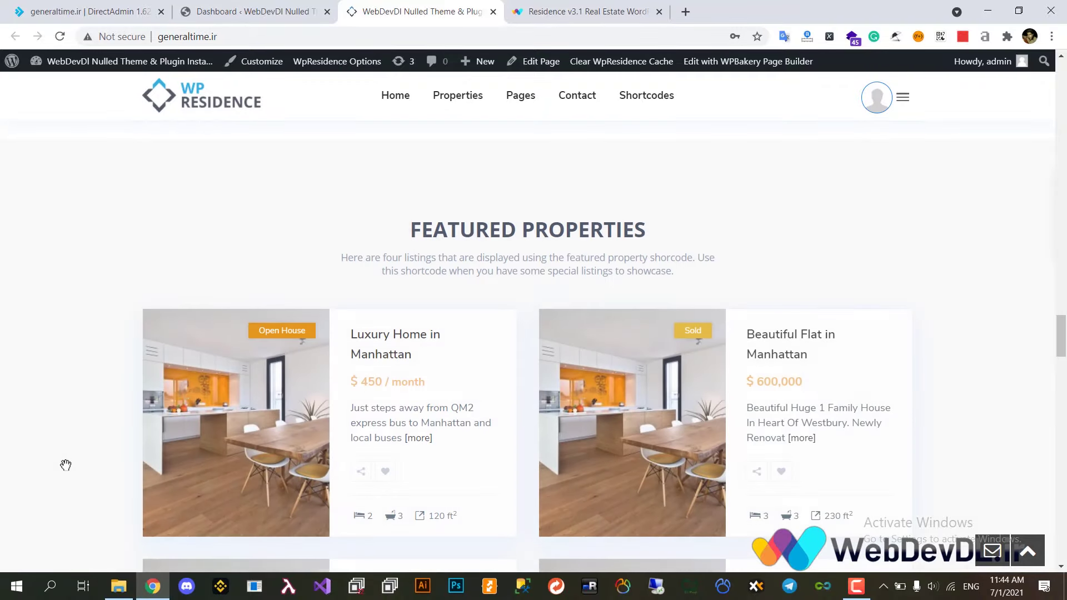
{"action": "scroll", "coordinate": [66, 465], "scroll_direction": "down", "scroll_amount": 6}
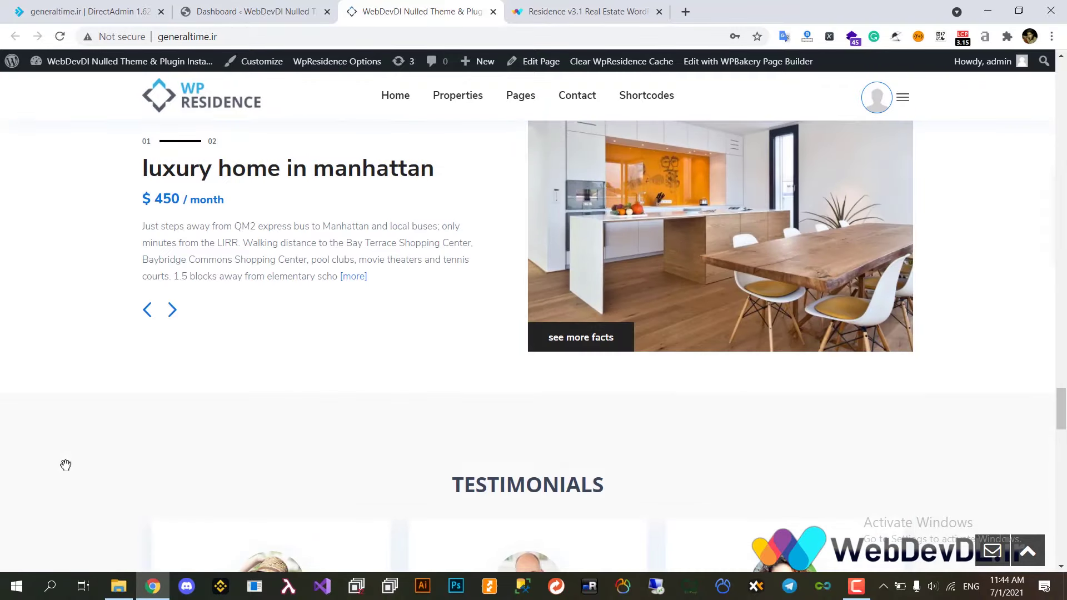
{"action": "scroll", "coordinate": [65, 465], "scroll_direction": "down", "scroll_amount": 7}
{"action": "scroll", "coordinate": [65, 465], "scroll_direction": "down", "scroll_amount": 5}
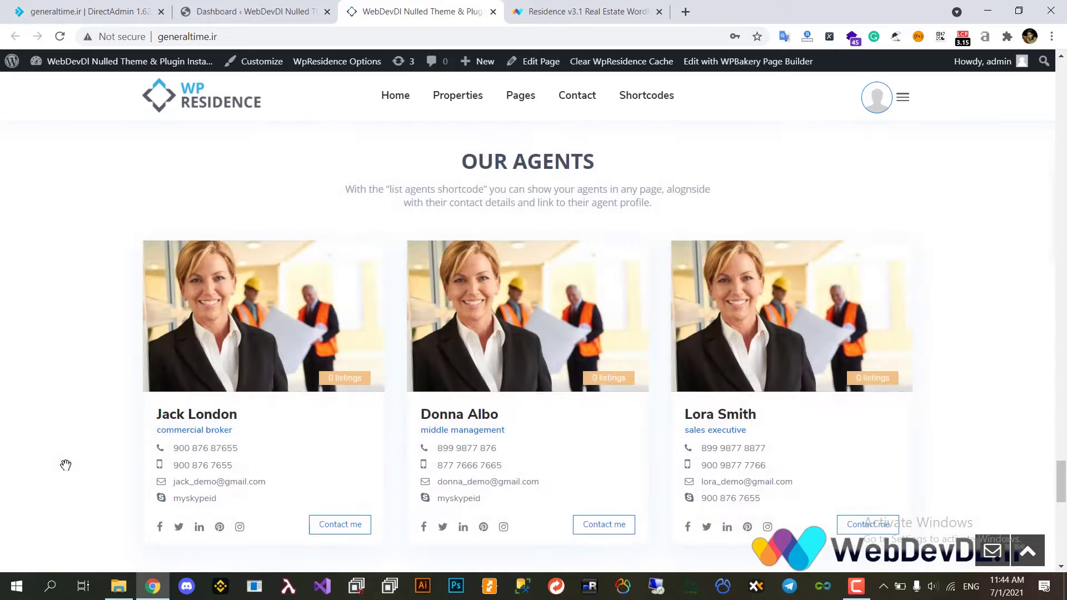
{"action": "scroll", "coordinate": [66, 465], "scroll_direction": "down", "scroll_amount": 8}
{"action": "scroll", "coordinate": [66, 465], "scroll_direction": "down", "scroll_amount": 3}
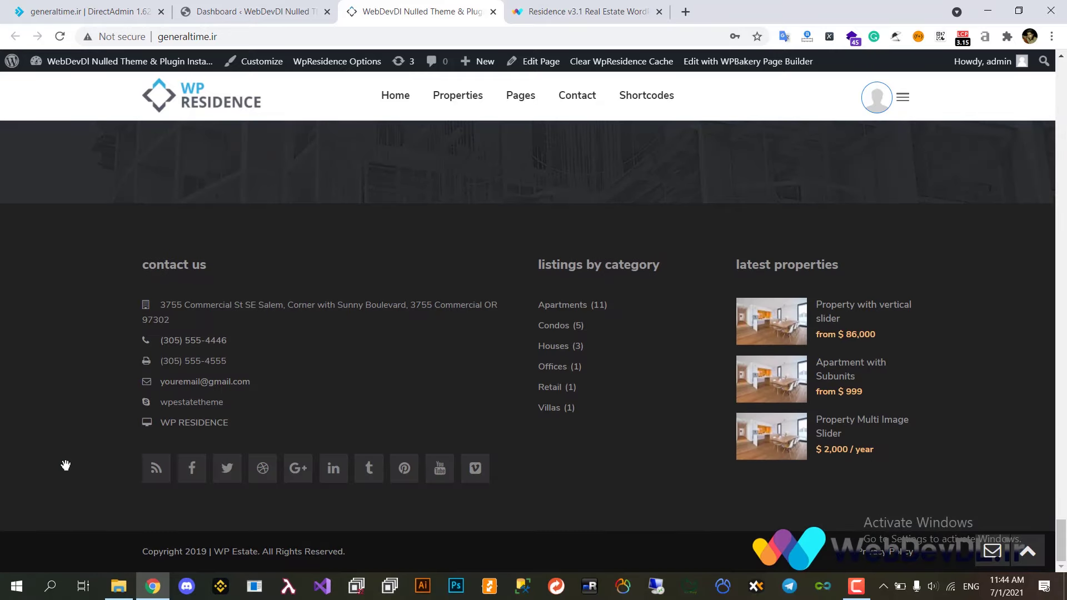
Look inside the 5.documentation folder of the wpresidence_201 package in File Explorer, and return to the WordPress dashboard in the browser
{"action": "left_click", "coordinate": [220, 6]}
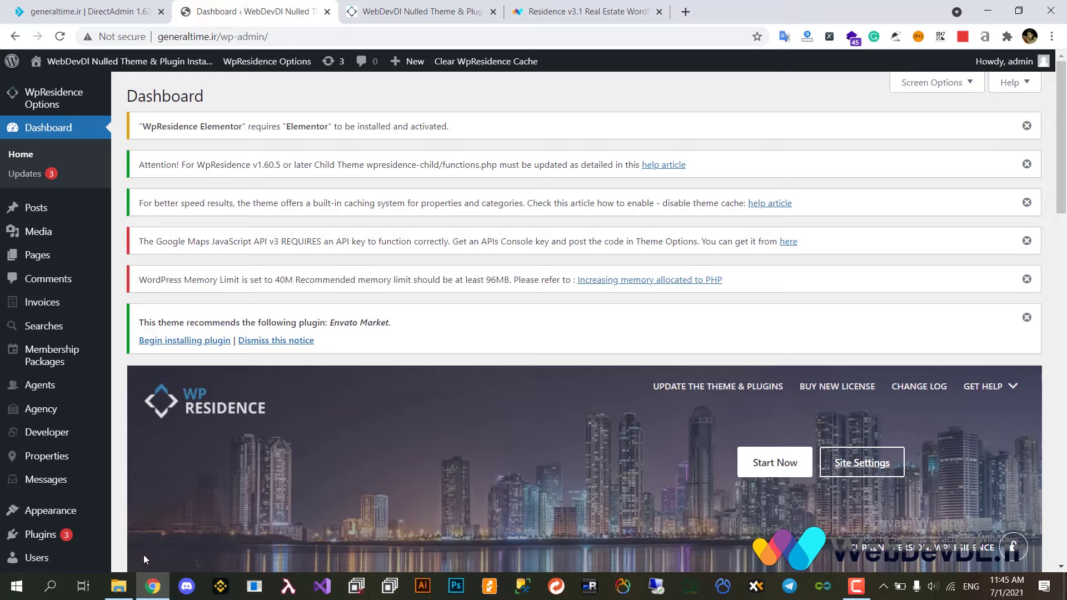
{"action": "left_click", "coordinate": [119, 588]}
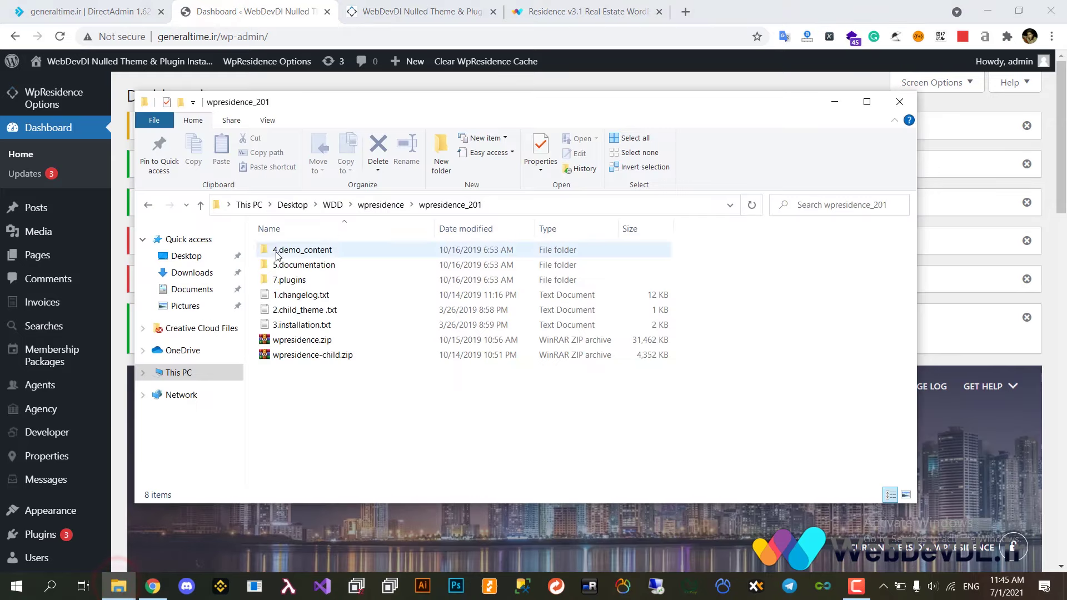
{"action": "double_click", "coordinate": [279, 269]}
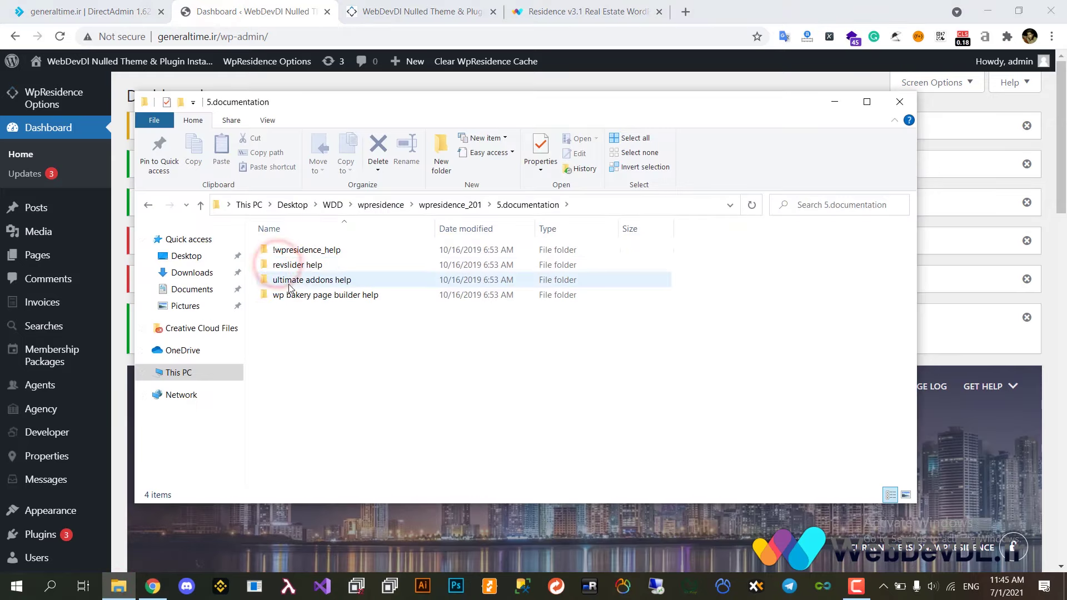
{"action": "left_click", "coordinate": [261, 6]}
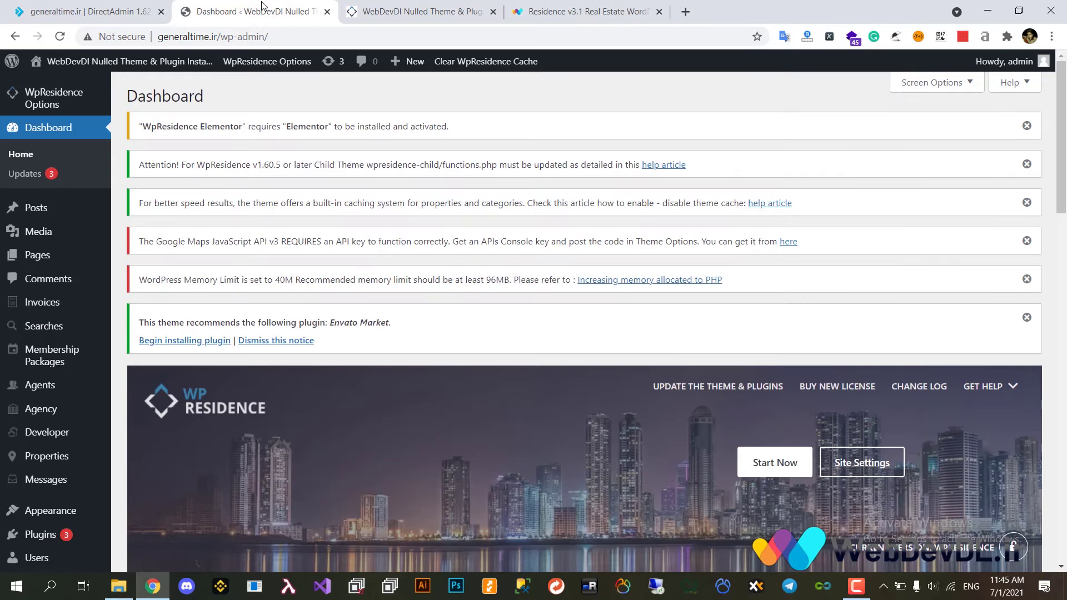